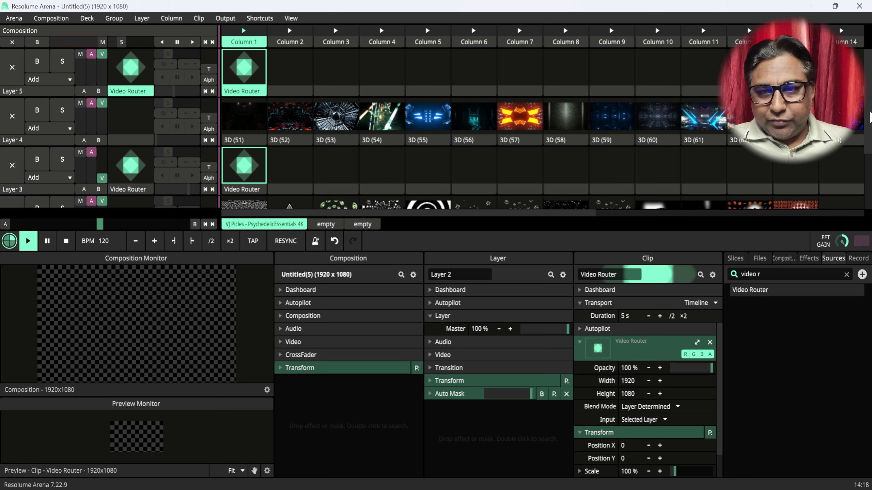
# Play clip (1) on Layer 1 and the column 2, 3 and 4 clips on Layer 2, with Layer 2's video fader raised fully.
pyautogui.scroll(-2, 471, 26)
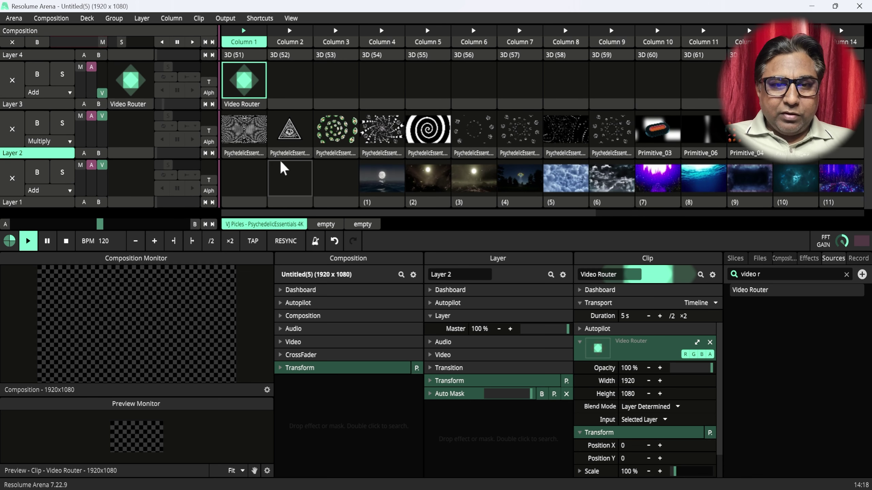
pyautogui.click(383, 175)
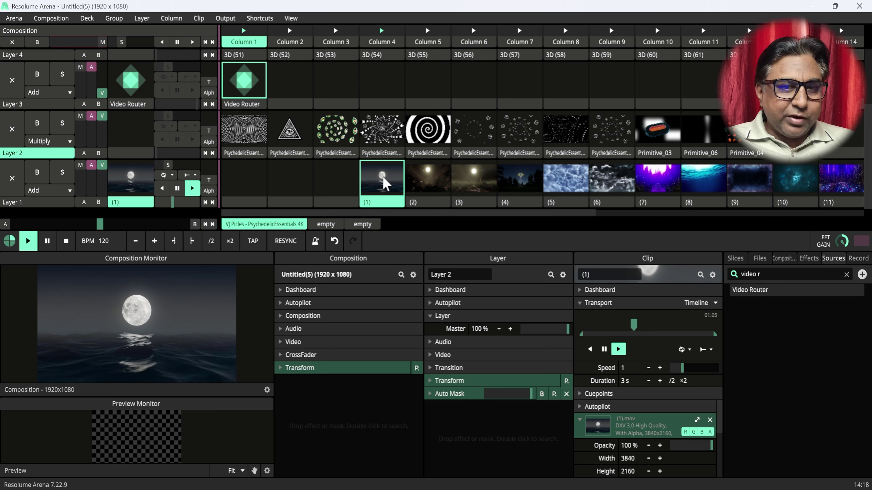
pyautogui.click(290, 133)
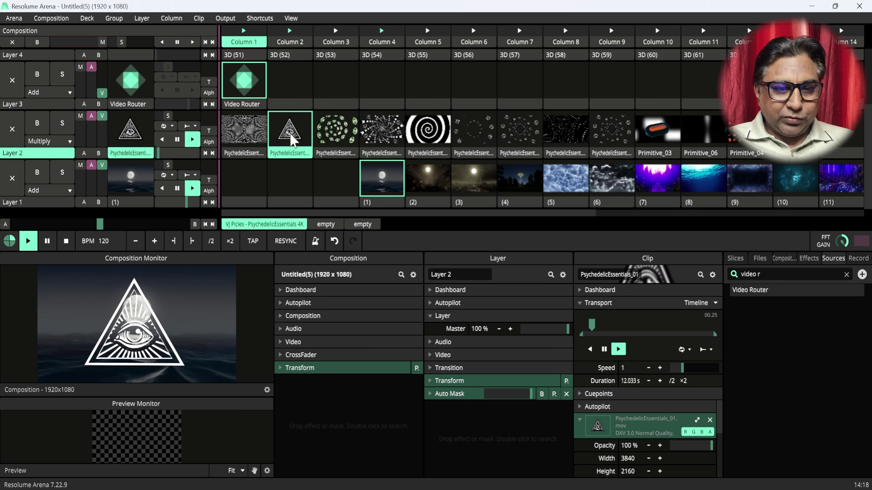
pyautogui.click(338, 133)
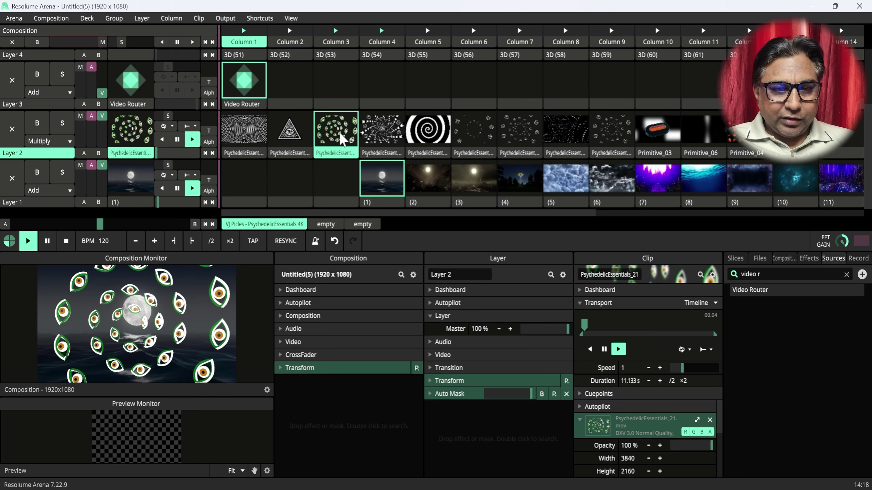
pyautogui.click(381, 137)
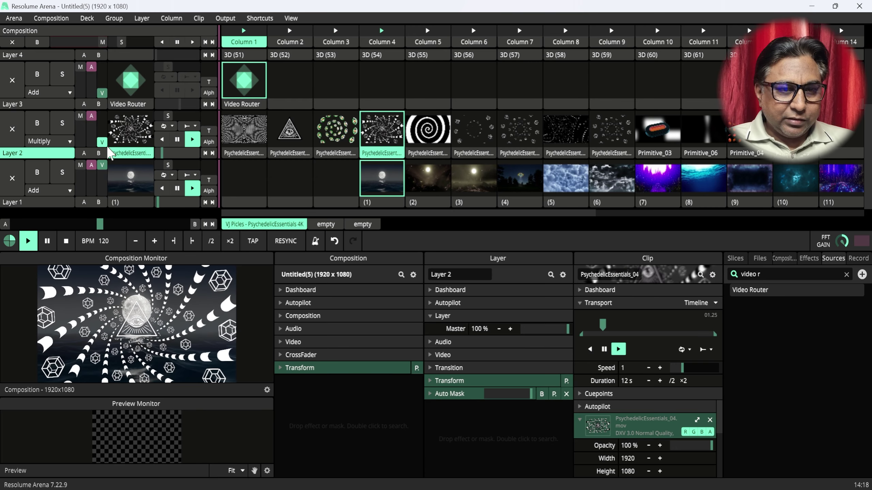
pyautogui.moveTo(105, 123)
pyautogui.mouseDown()
pyautogui.moveTo(100, 129)
pyautogui.moveTo(103, 116)
pyautogui.mouseUp()
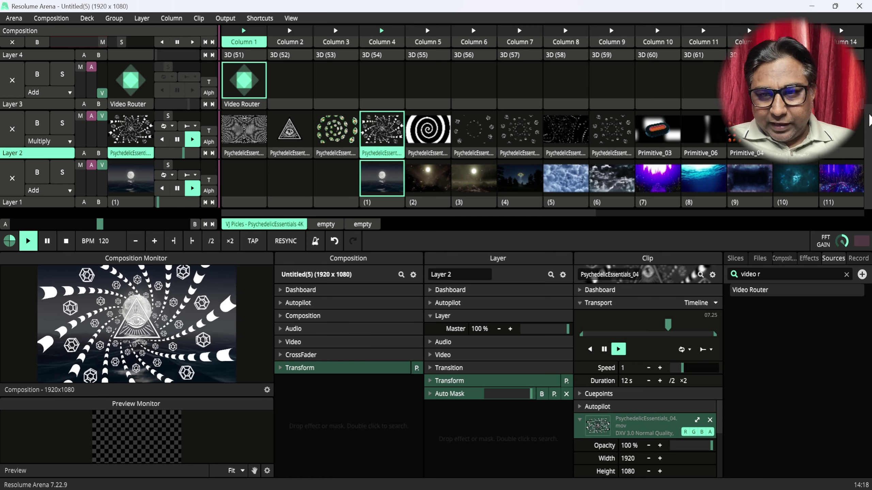
# Play Layer 4 clips 3D (52), 3D (53), 3D (54) and 3D (55) in turn and enlarge the composition monitor.
pyautogui.scroll(3, 870, 119)
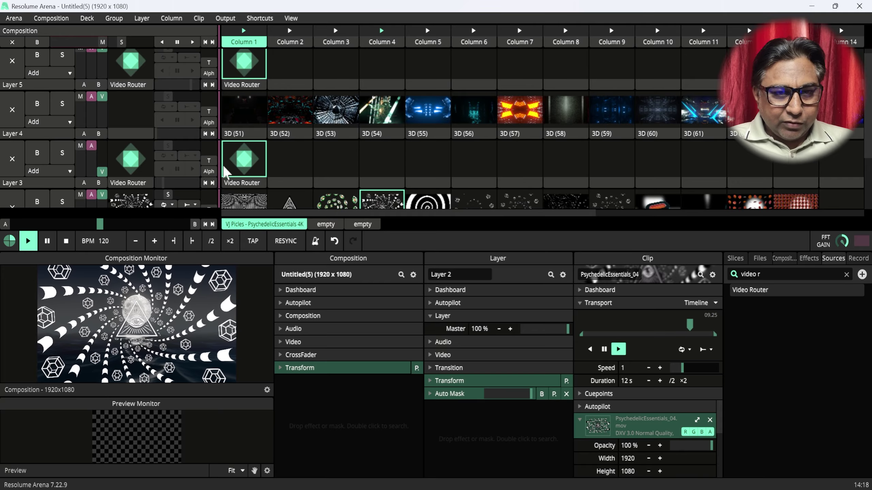
pyautogui.click(289, 114)
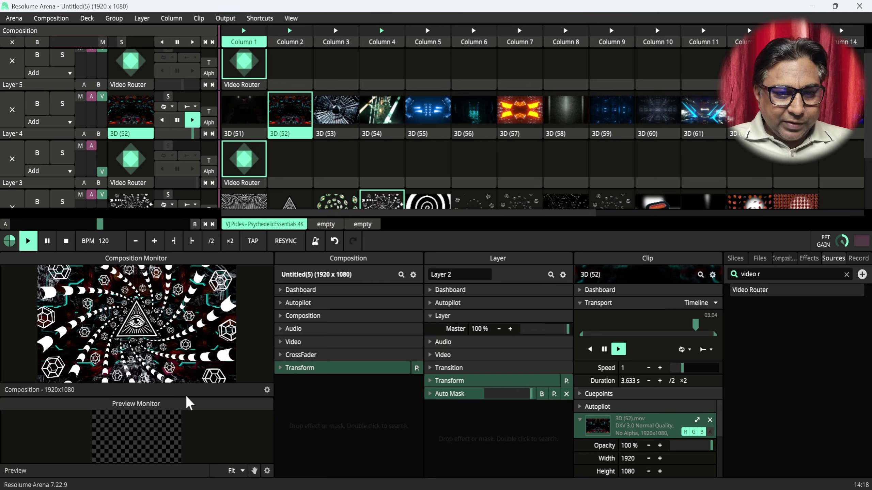
pyautogui.moveTo(186, 397); pyautogui.dragTo(185, 417)
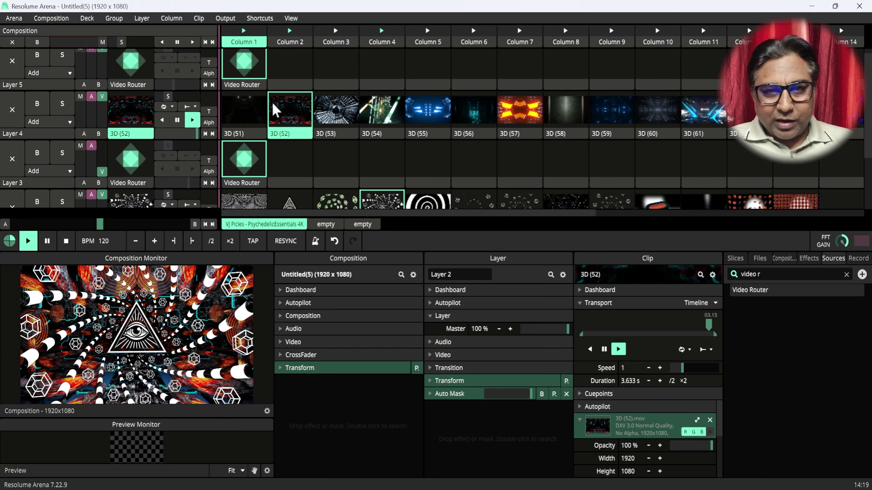
pyautogui.click(334, 113)
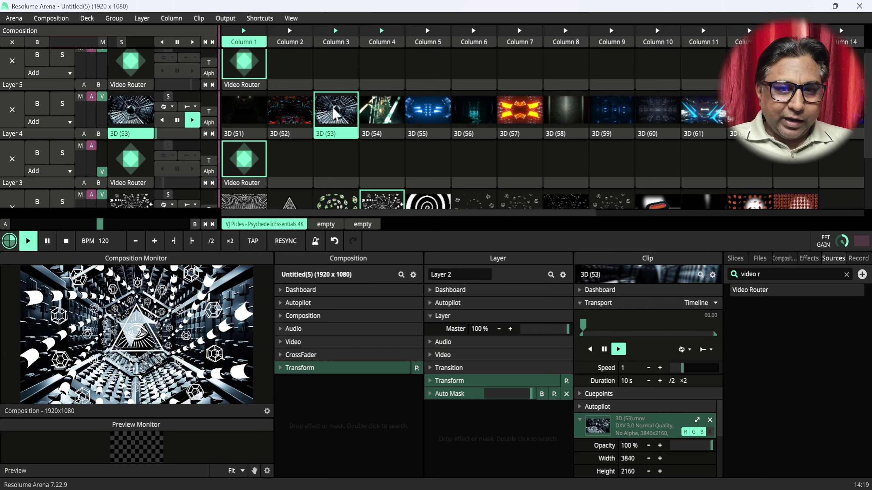
pyautogui.click(383, 108)
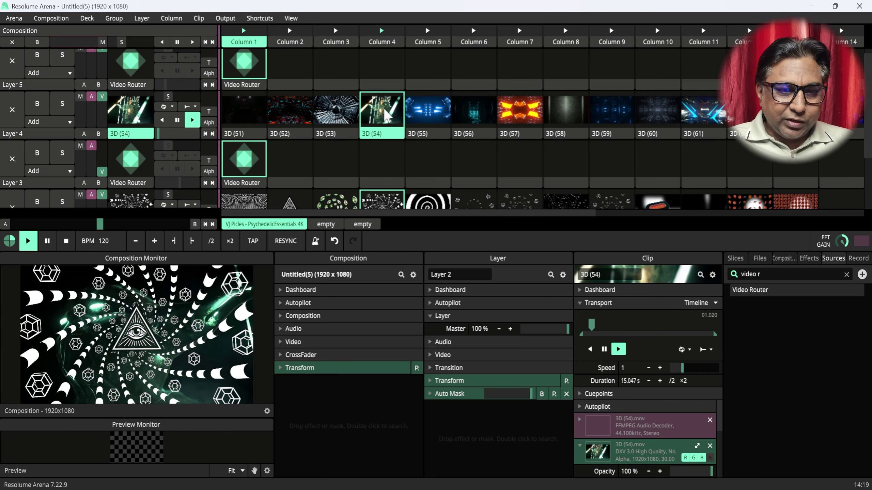
pyautogui.click(442, 117)
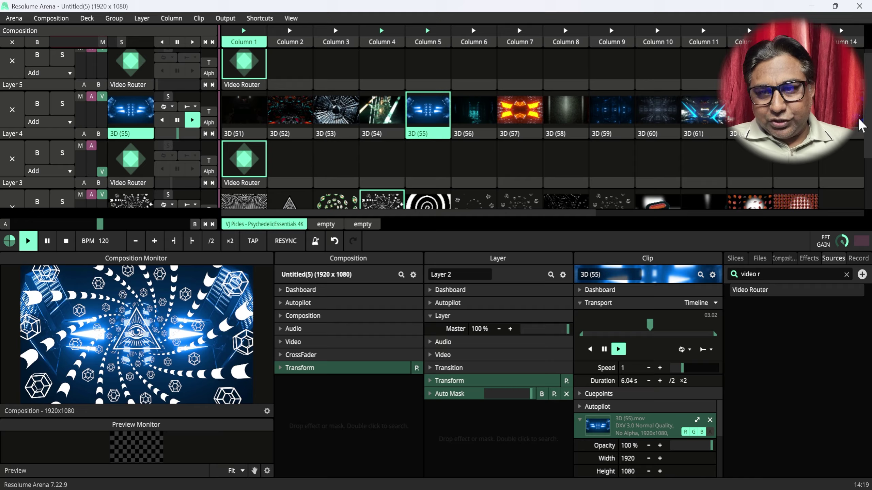
# Select Layer 4 and play its 3D (51) clip, with the monitor area enlarged to show the result.
pyautogui.scroll(-2, 861, 125)
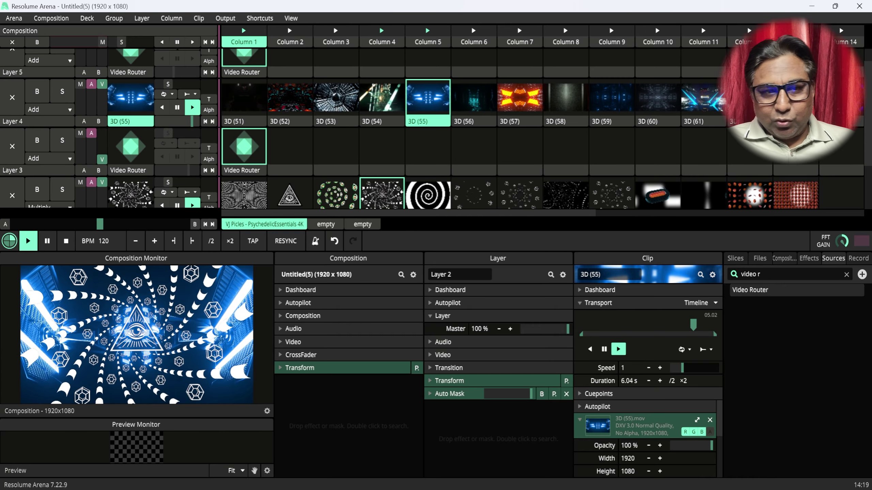
pyautogui.moveTo(399, 227); pyautogui.dragTo(399, 278)
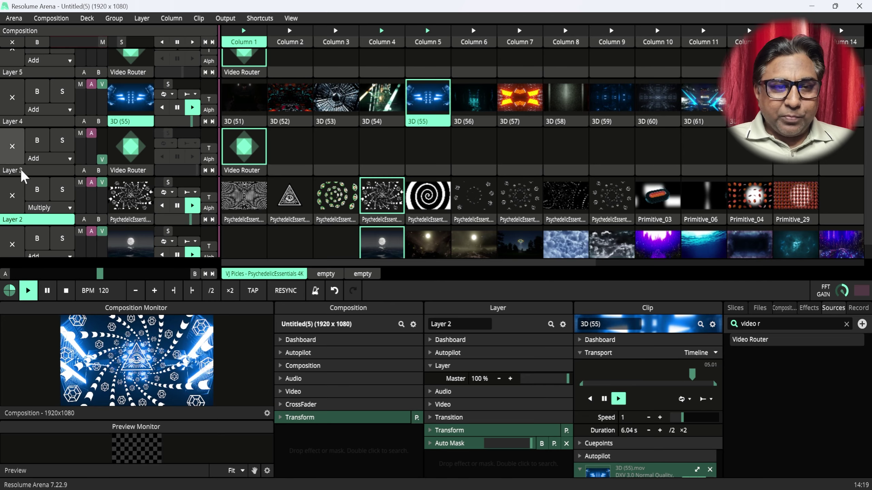
pyautogui.click(18, 121)
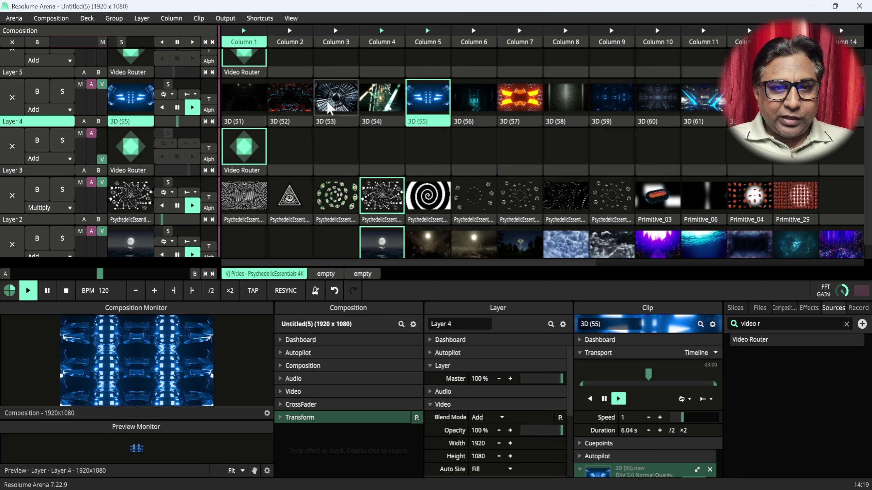
pyautogui.click(241, 94)
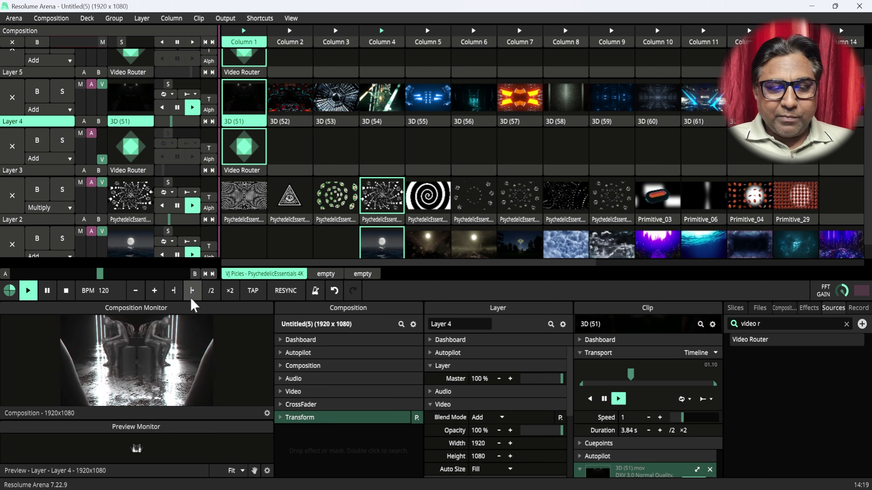
pyautogui.moveTo(188, 299); pyautogui.dragTo(189, 238)
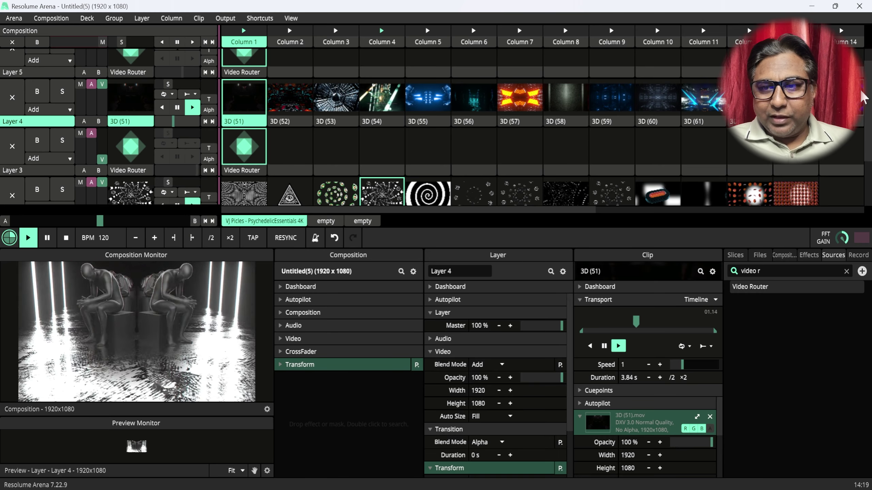
# Select Layer 3 and play the Layer 2 clips in columns 5, 6, 7 and 8 in turn.
pyautogui.scroll(-3, 864, 98)
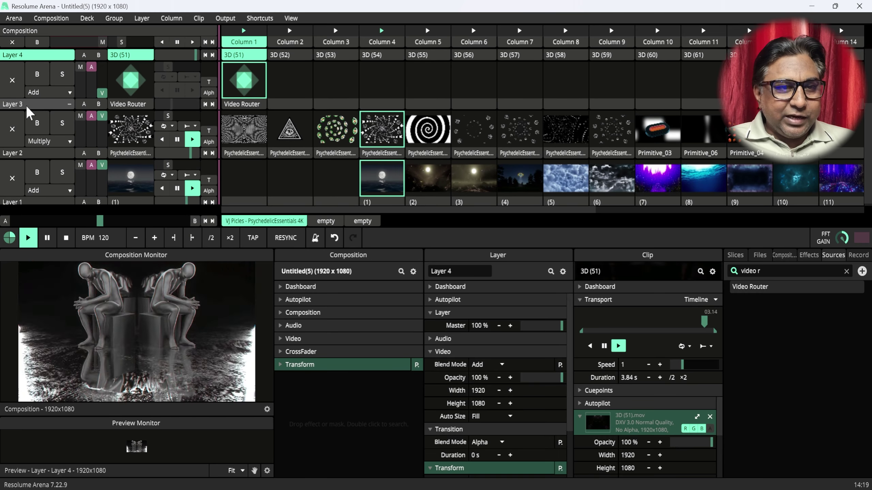
pyautogui.click(23, 103)
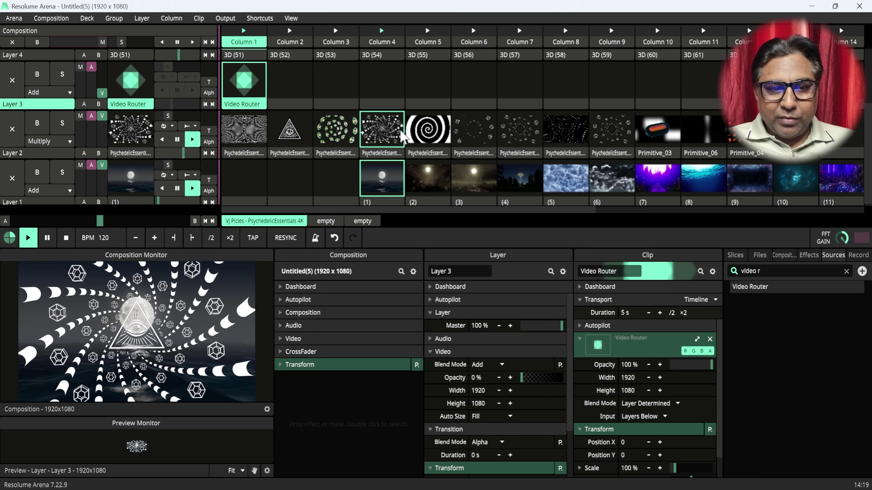
pyautogui.click(428, 132)
pyautogui.click(480, 129)
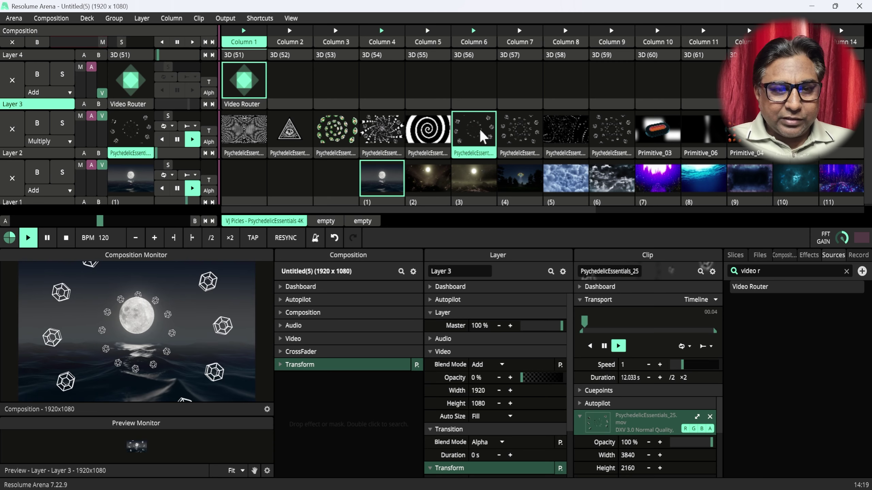
pyautogui.click(513, 128)
pyautogui.click(564, 126)
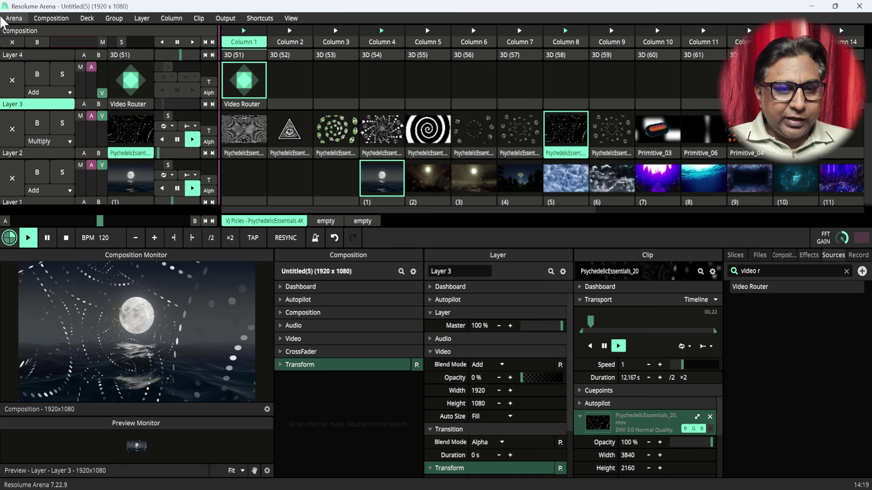
# Select Layer 2 and play its clips in columns 5, 6 and 9 in turn.
pyautogui.click(27, 153)
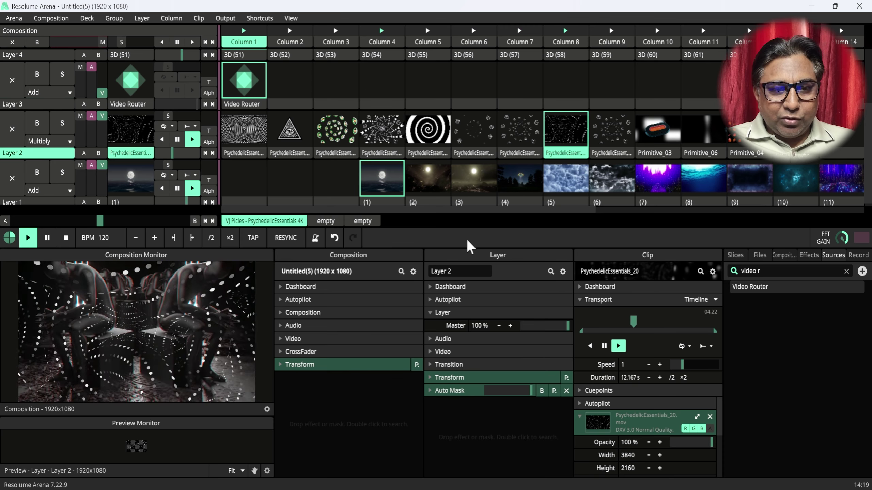
pyautogui.click(441, 135)
pyautogui.click(481, 134)
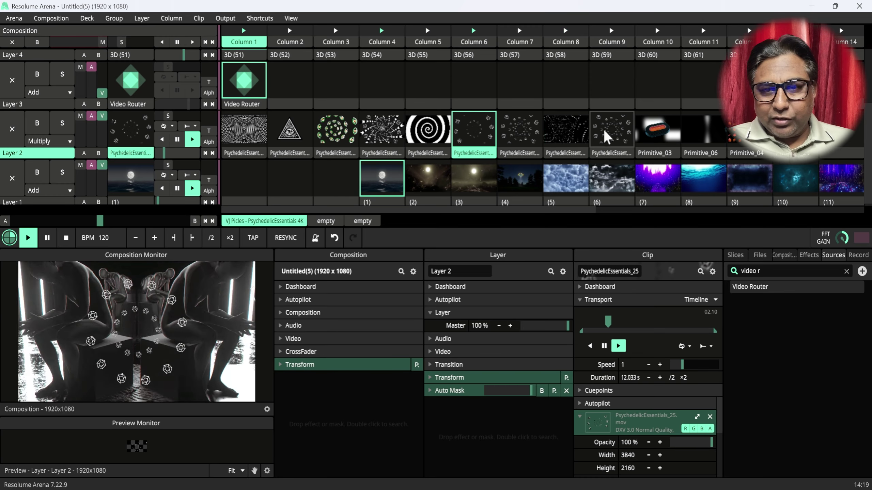
pyautogui.click(613, 129)
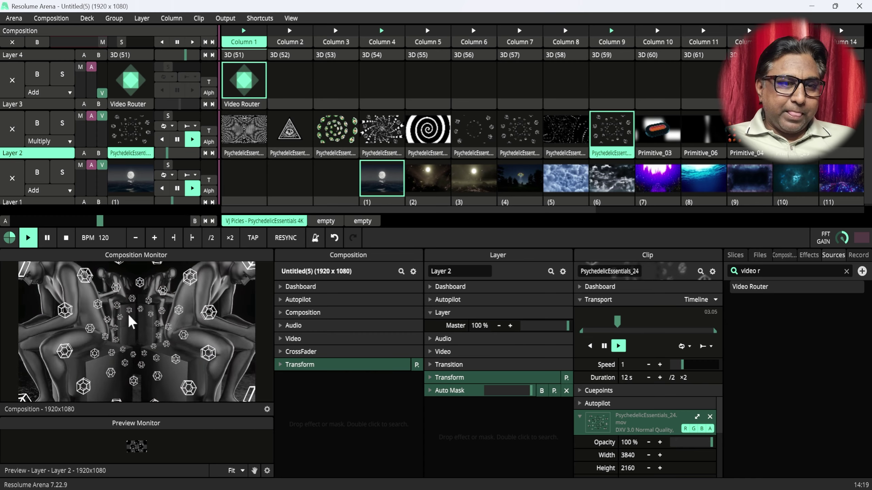
# Select Layer 1 to play clips (2) and (5), and select Layer 2 to play Primitive_29.
pyautogui.click(38, 201)
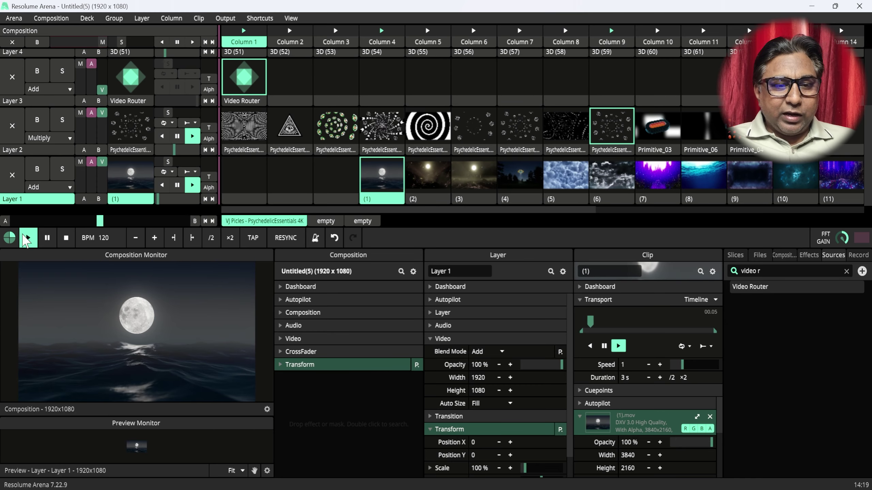
pyautogui.click(428, 173)
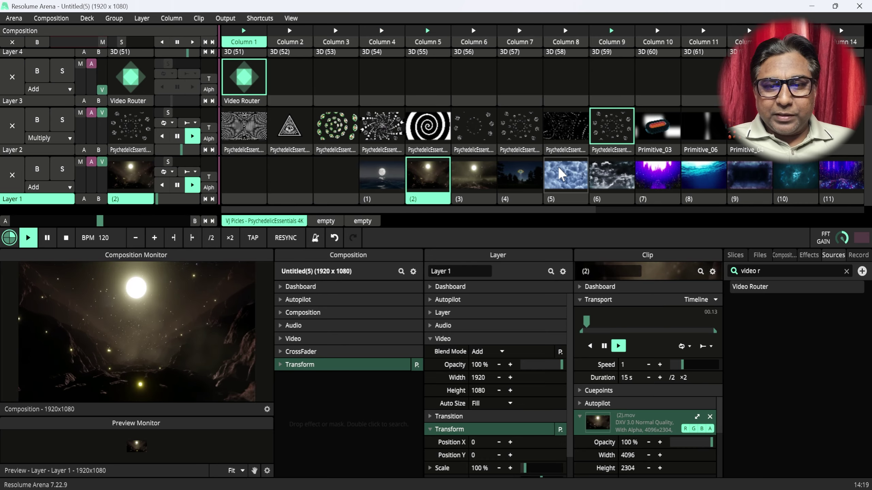
pyautogui.click(565, 174)
pyautogui.click(36, 150)
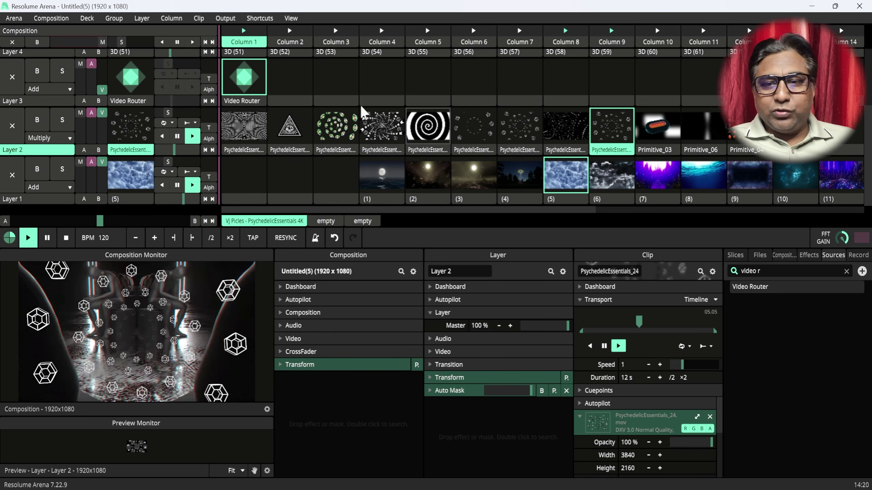
pyautogui.click(749, 128)
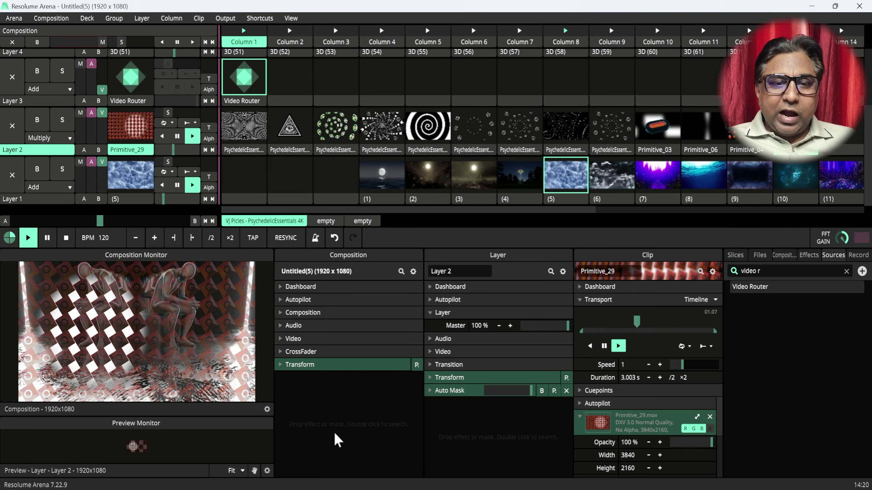
# Search the effects for rgb, and add Delay RGB to the composition with Layer 2's column 6 clip playing.
pyautogui.click(810, 255)
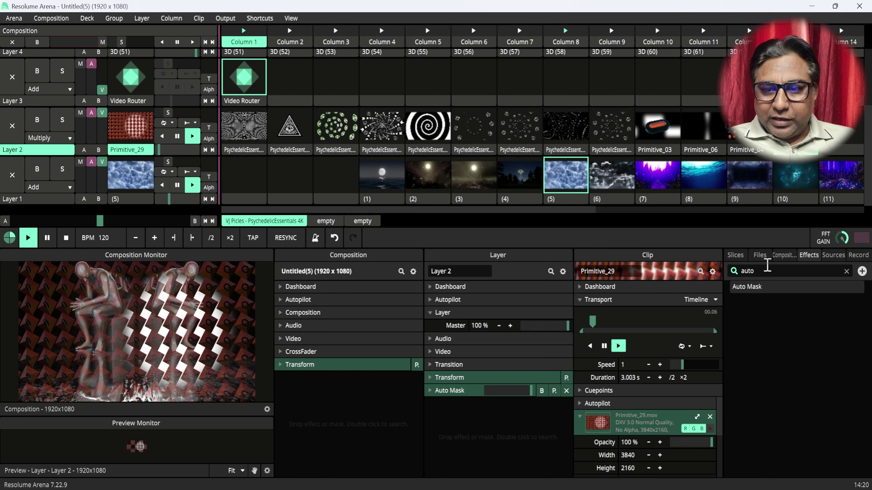
pyautogui.click(740, 271)
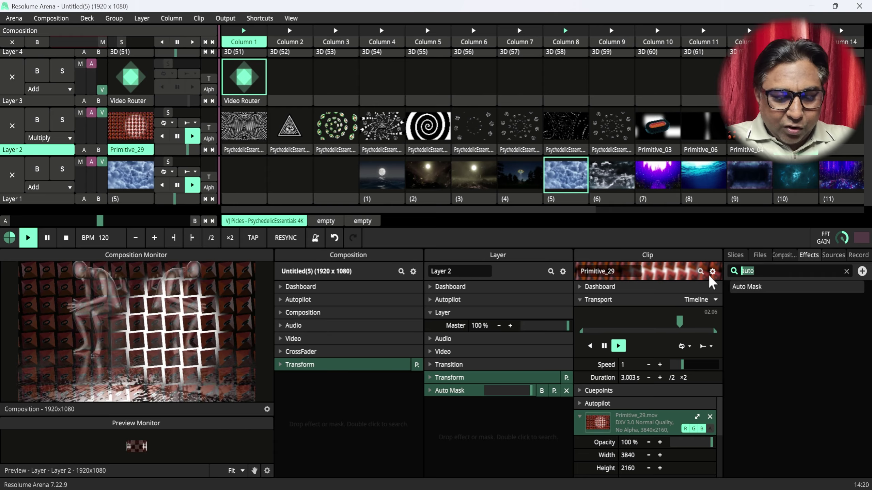
pyautogui.write('rgb')
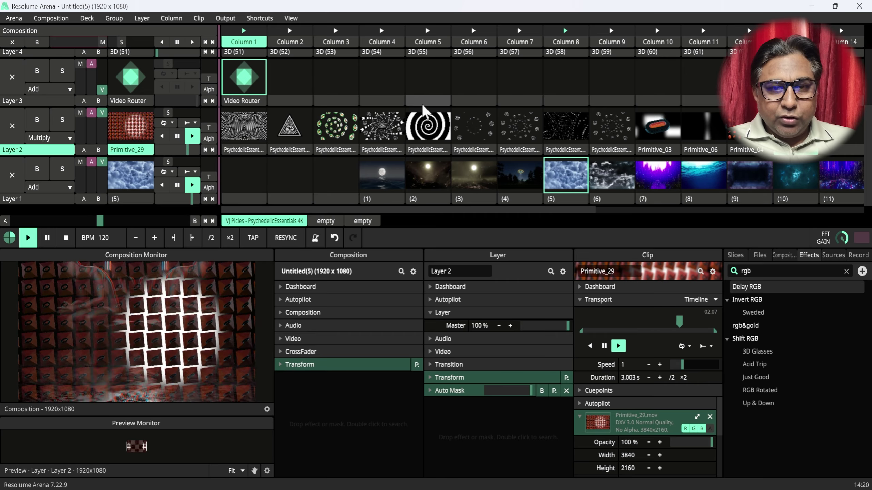
pyautogui.click(427, 127)
pyautogui.click(481, 125)
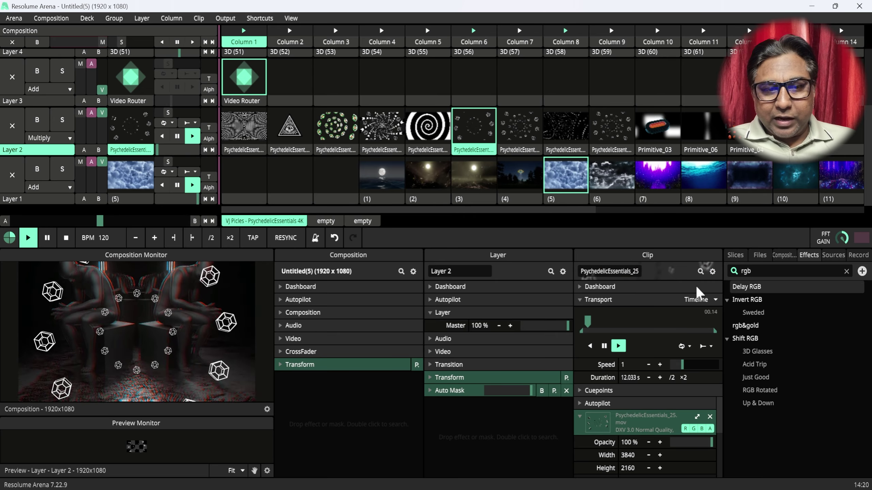
pyautogui.moveTo(456, 357); pyautogui.dragTo(291, 374)
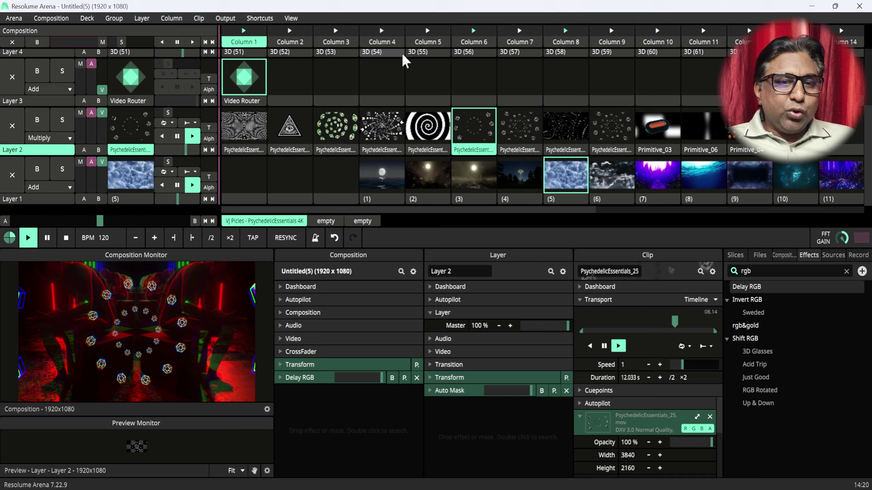
pyautogui.scroll(2, 867, 130)
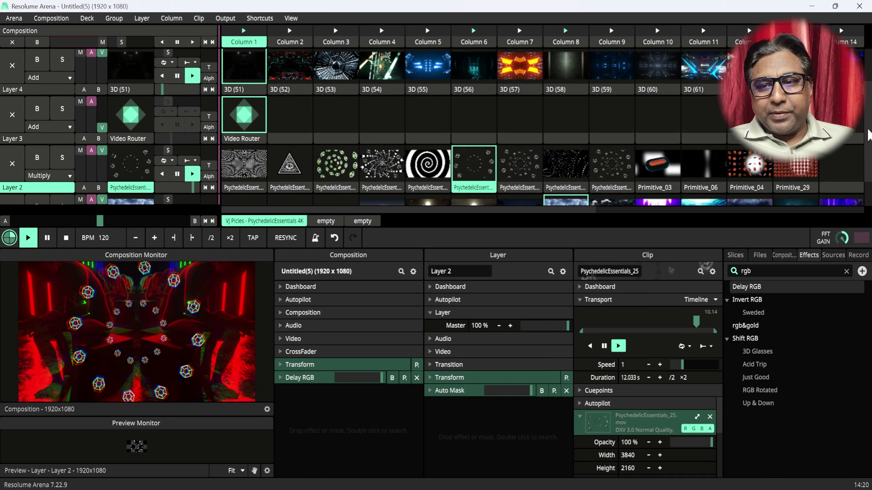
pyautogui.scroll(-2, 868, 131)
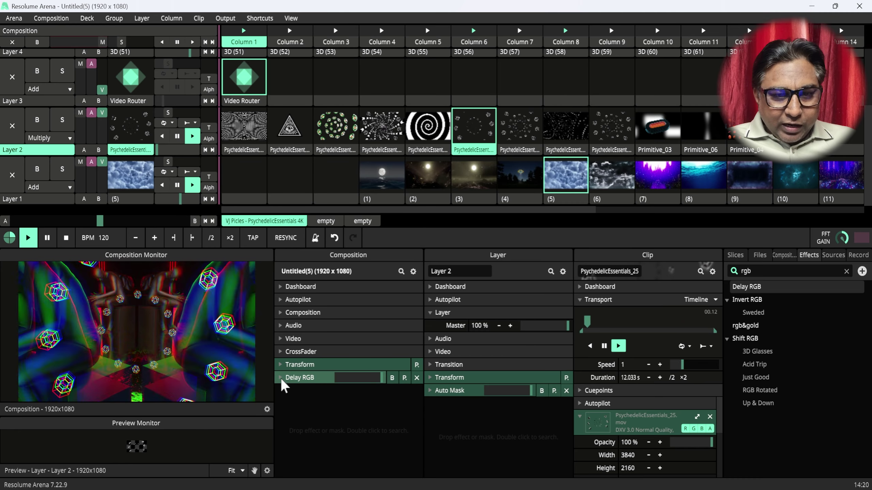
# Inspect the parameters of the composition's Delay RGB effect.
pyautogui.click(280, 377)
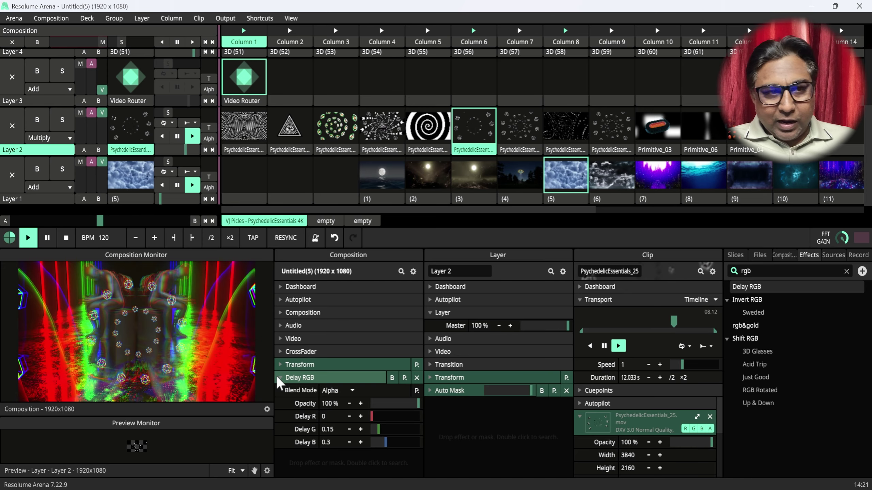
pyautogui.click(280, 378)
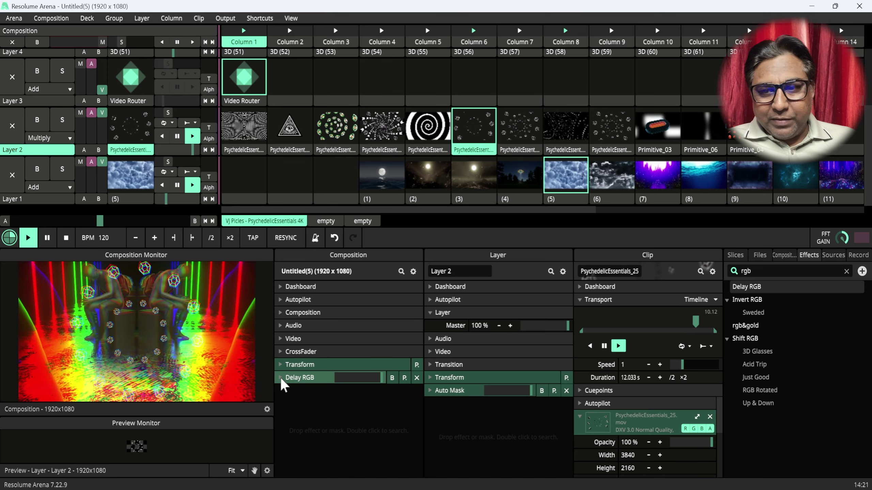
# In the audio preferences, set the Audio Input Device to Microphone (USBAudio1.0) and the External Audio FFT Input to Input channel 1.
pyautogui.click(14, 18)
pyautogui.click(29, 32)
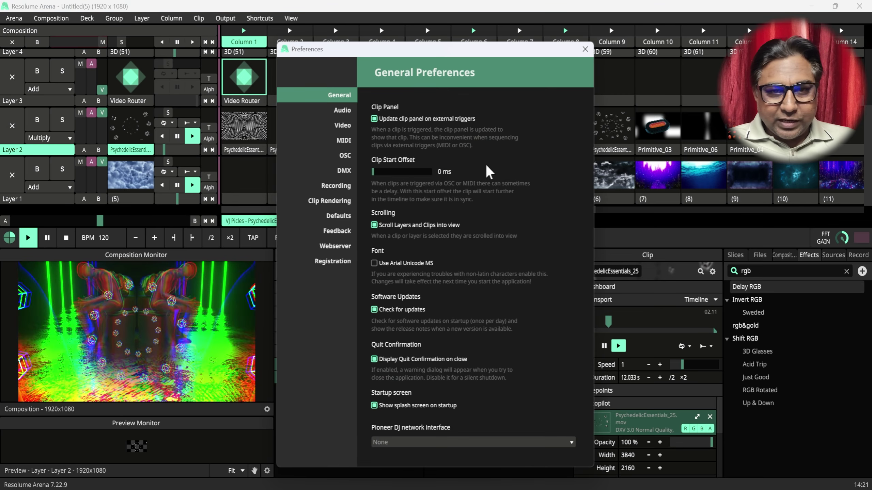
pyautogui.click(342, 111)
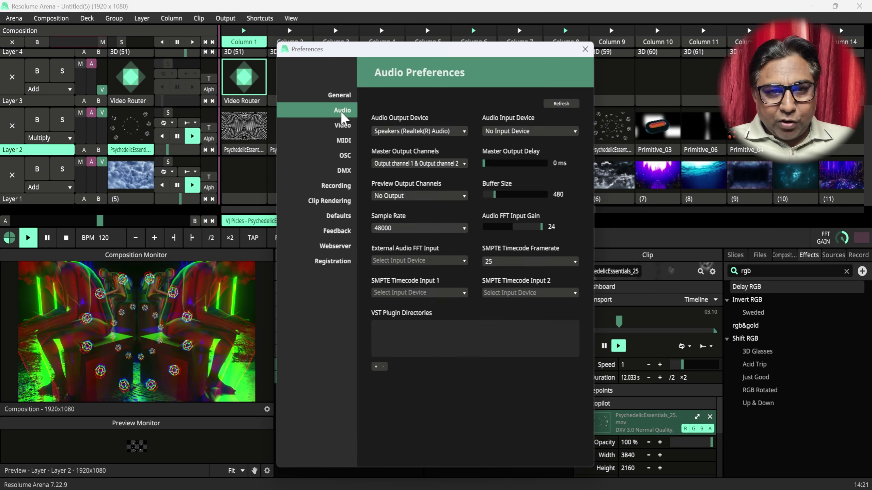
pyautogui.click(529, 131)
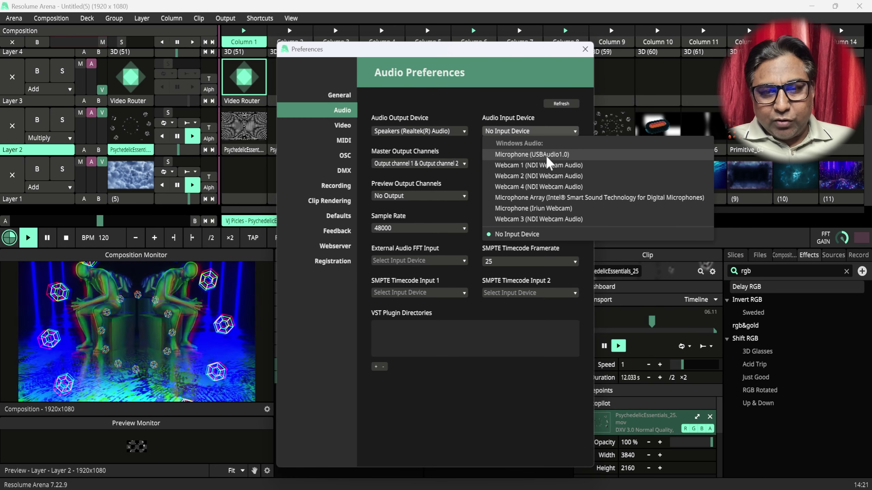
pyautogui.click(546, 156)
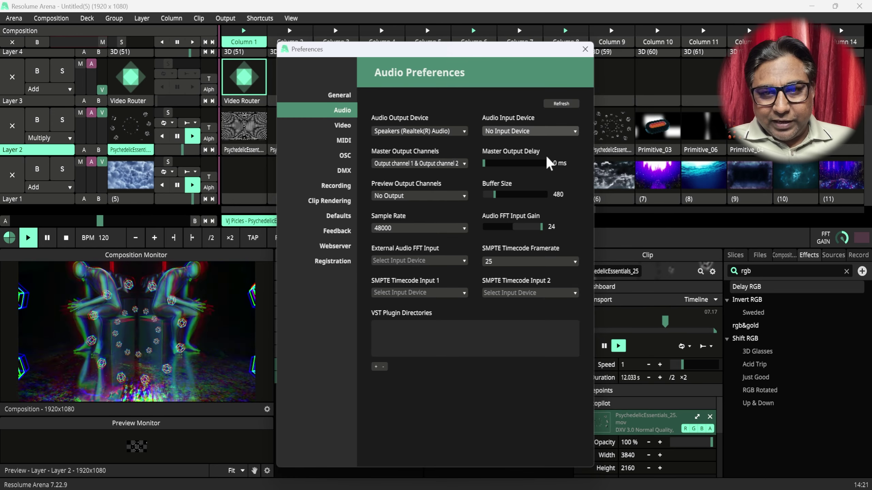
pyautogui.click(397, 259)
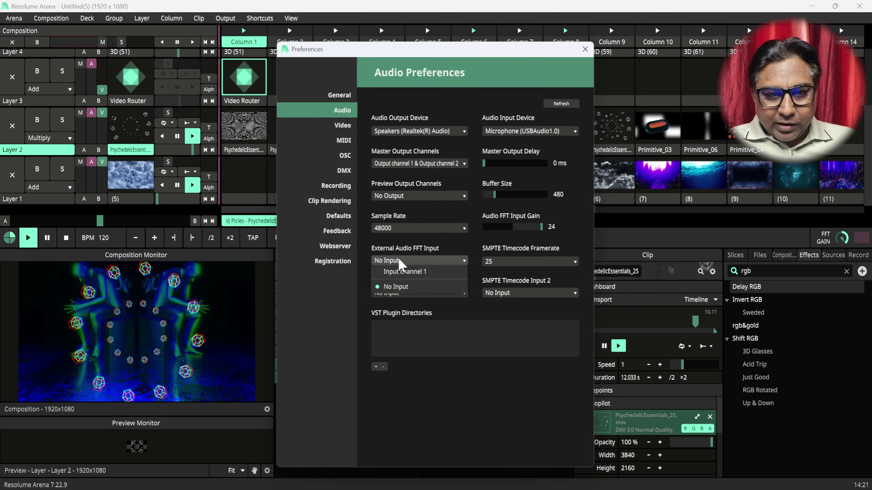
pyautogui.click(422, 271)
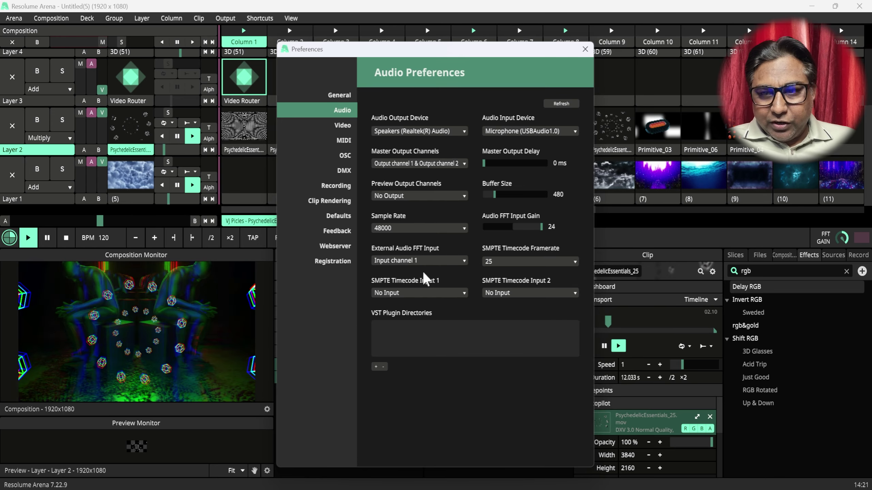
pyautogui.click(585, 49)
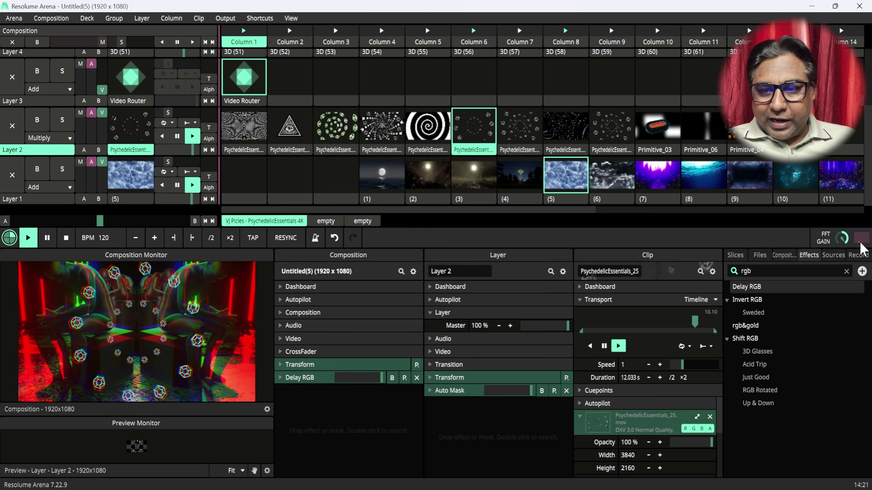
# Drive the Delay RGB opacity with External FFT and toggle its high and mid frequency bands.
pyautogui.click(293, 17)
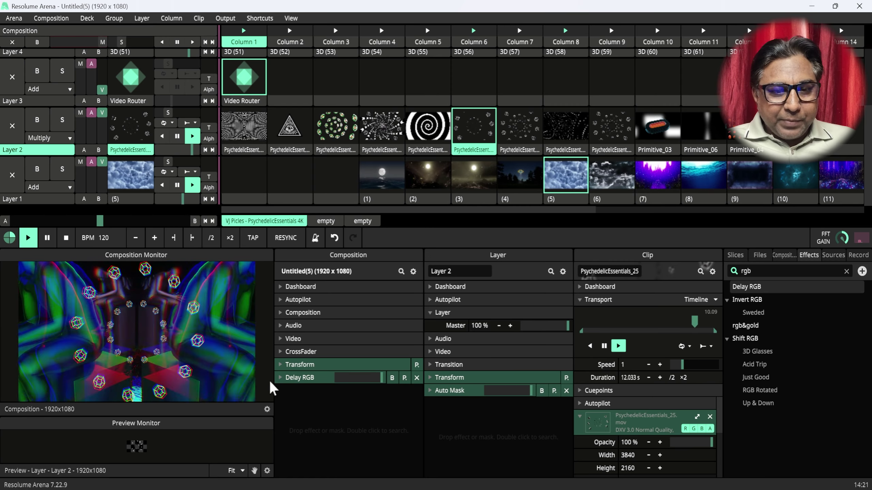
pyautogui.click(280, 377)
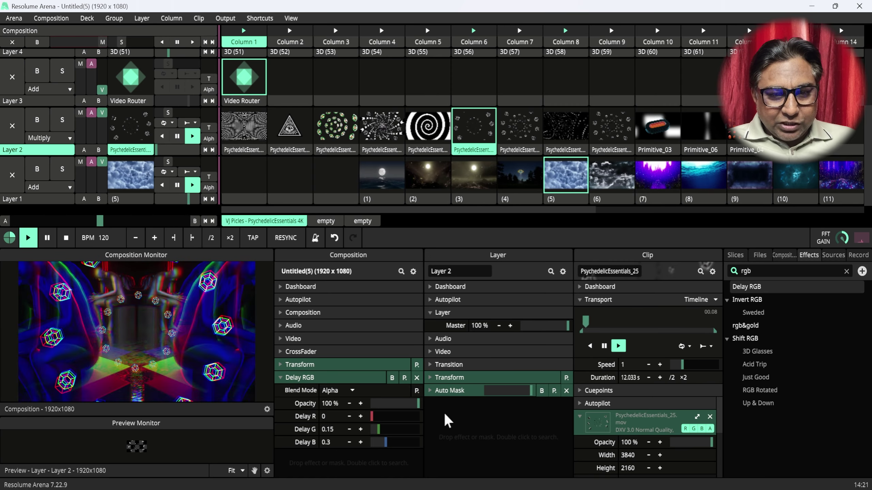
pyautogui.click(280, 404)
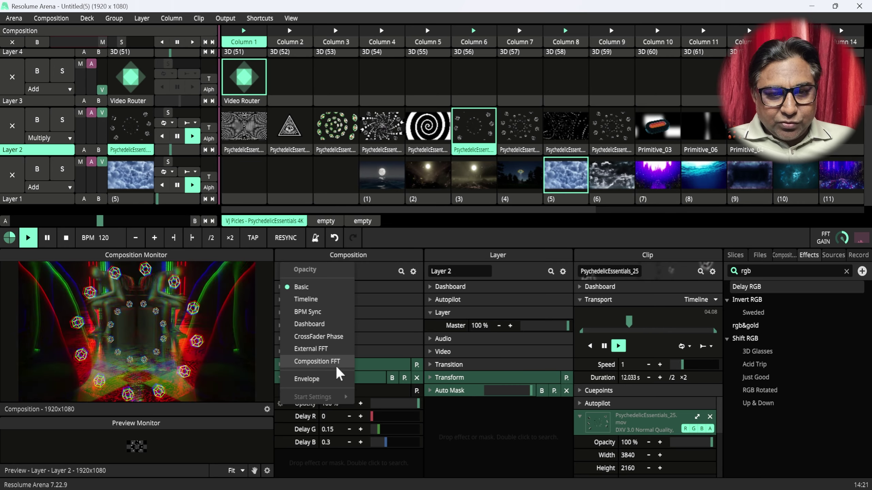
pyautogui.click(322, 349)
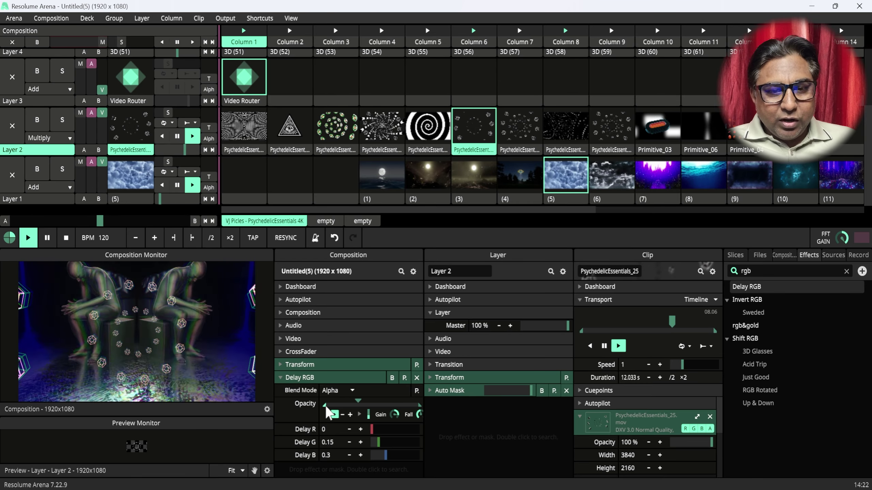
pyautogui.click(358, 414)
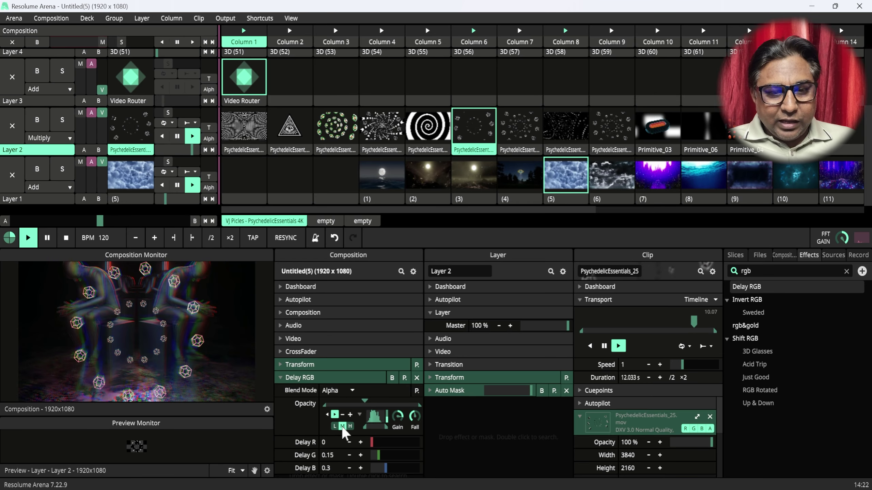
pyautogui.click(350, 426)
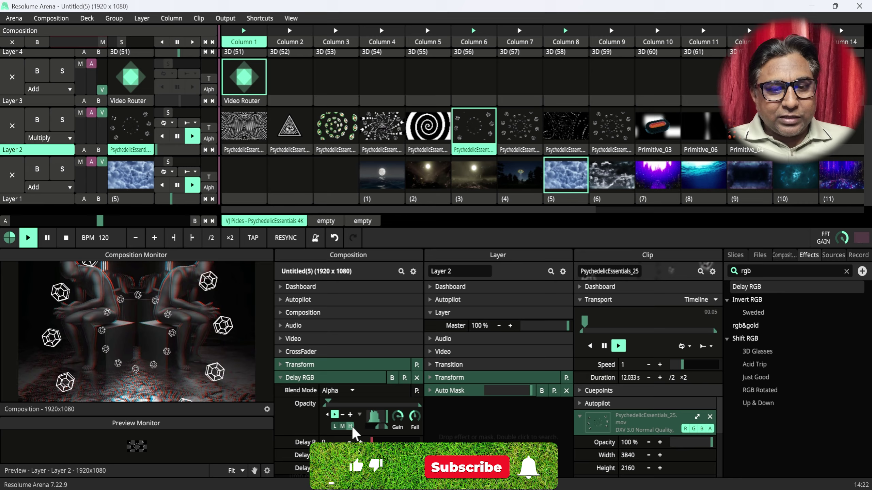
pyautogui.click(342, 426)
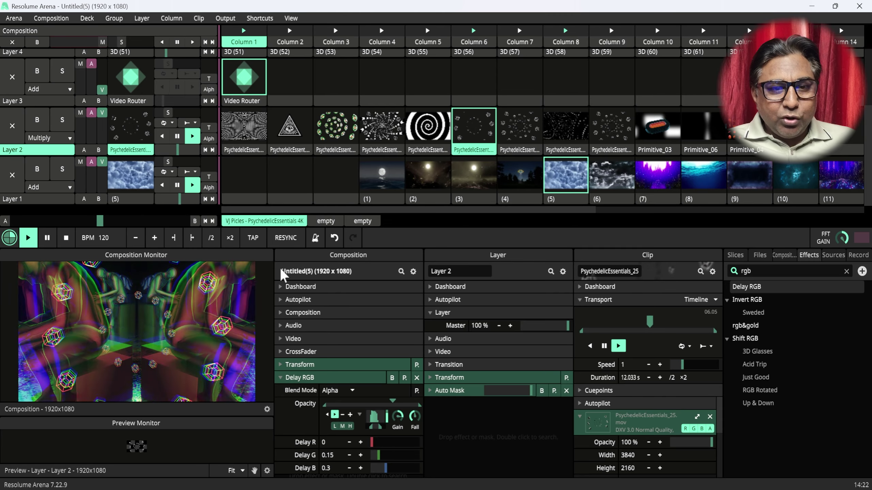
# Enlarge the monitor area and play Layer 2's clips in columns 4, 2, 6 and 9 in turn.
pyautogui.moveTo(268, 246); pyautogui.dragTo(268, 186)
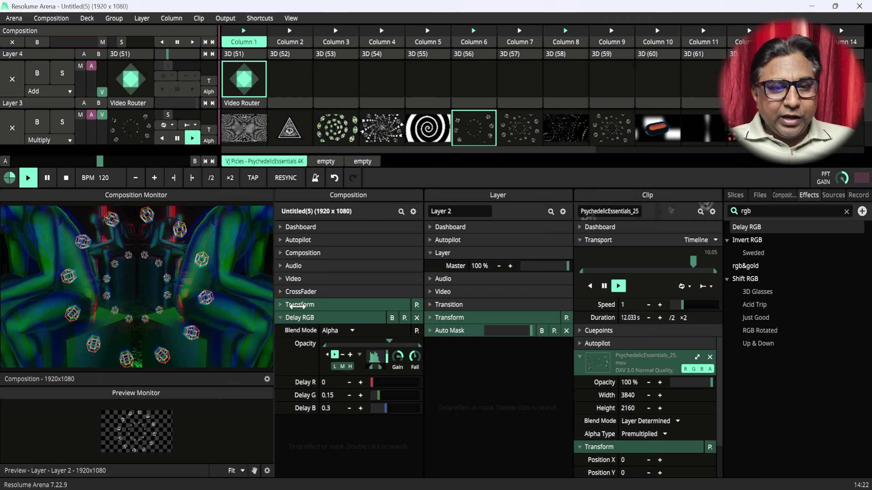
pyautogui.click(393, 130)
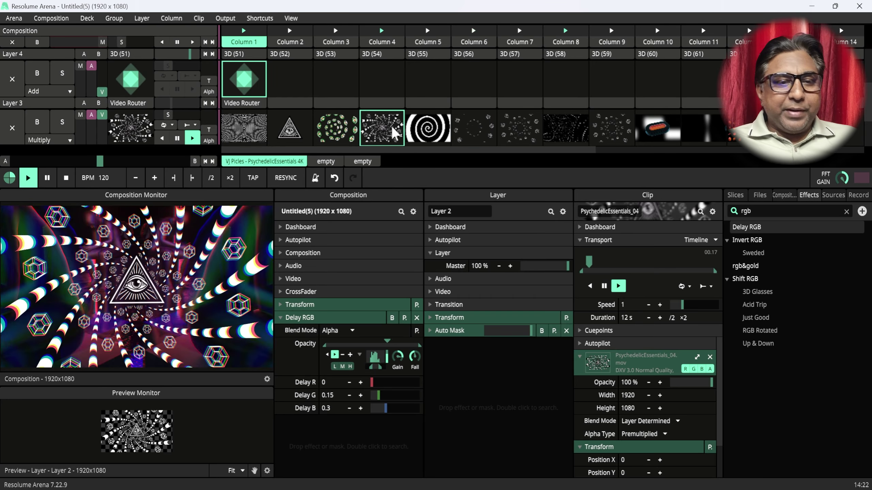
pyautogui.click(291, 136)
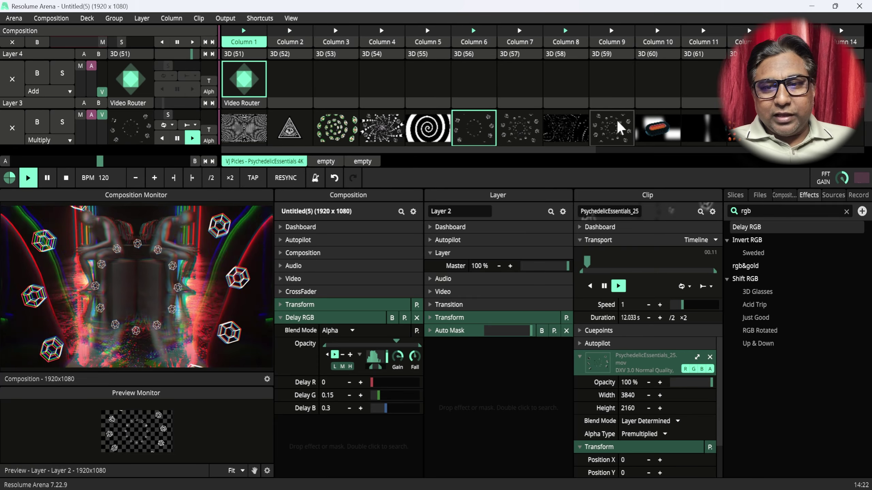
pyautogui.click(614, 132)
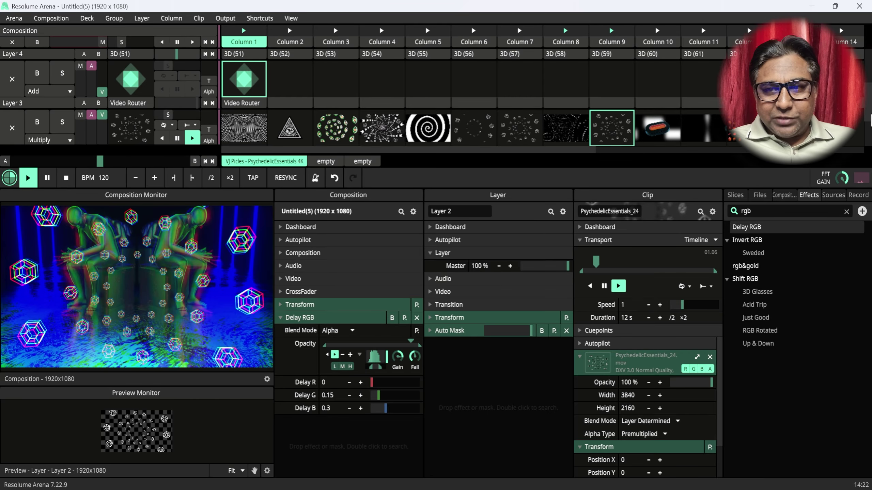
# Enlarge the layer grid to show more layers and select Layer 4.
pyautogui.scroll(2, 869, 82)
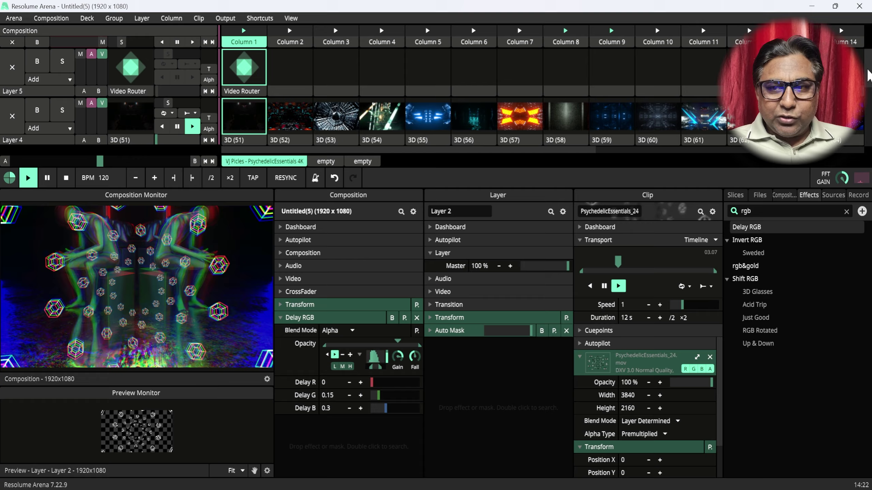
pyautogui.scroll(-1, 868, 83)
pyautogui.moveTo(419, 165); pyautogui.dragTo(482, 251)
pyautogui.click(52, 78)
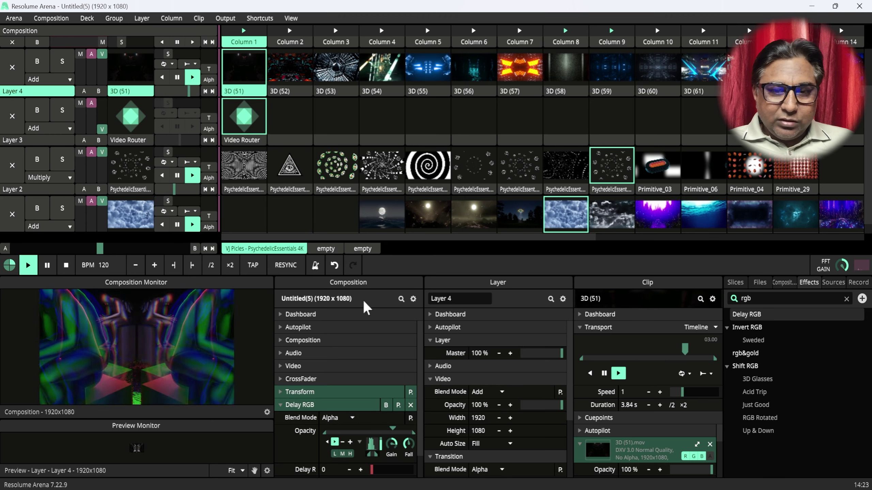
# Bypass the composition's Delay RGB effect and collapse its parameters.
pyautogui.click(387, 406)
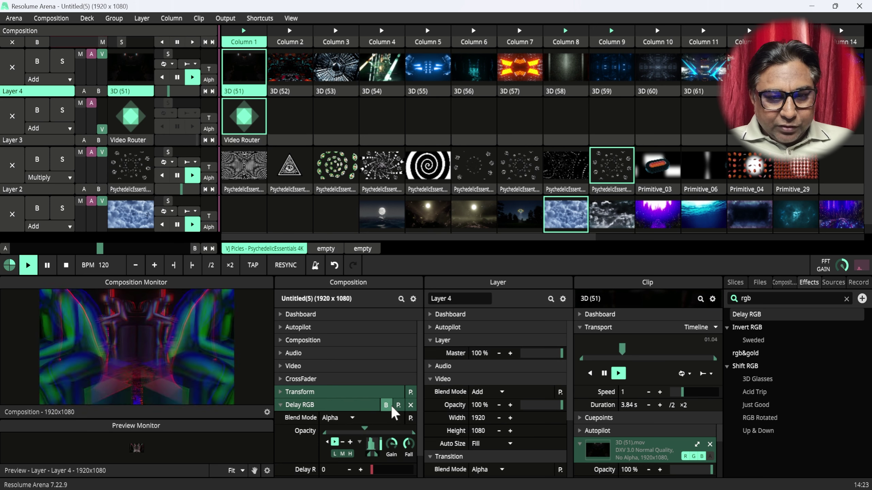
pyautogui.click(285, 405)
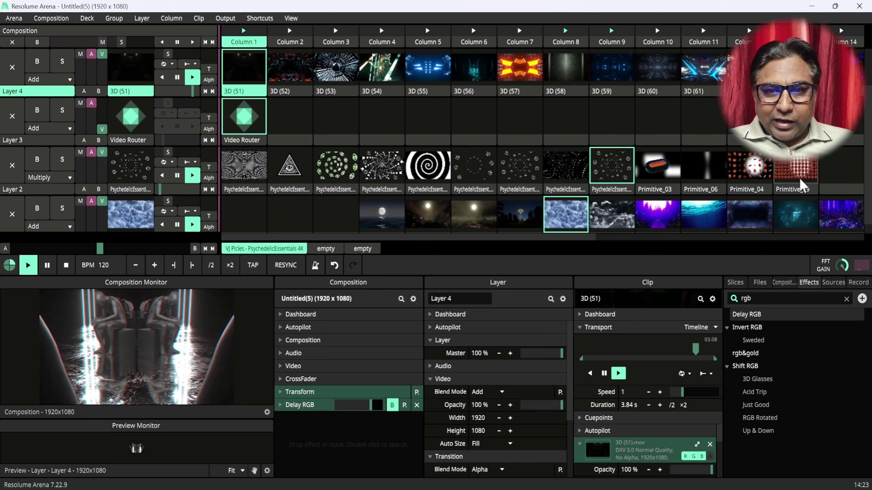
# Clear the playing clips from Layers 3, 4, 1 and 2.
pyautogui.click(291, 128)
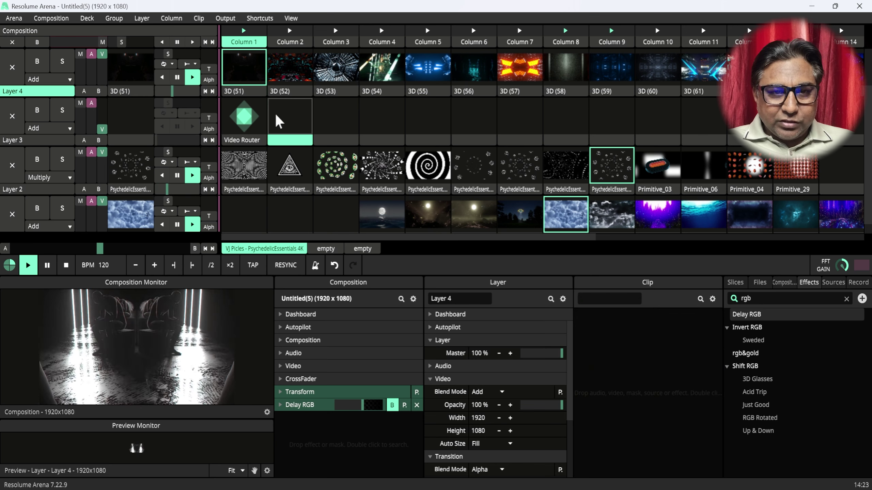
pyautogui.click(12, 67)
pyautogui.click(10, 214)
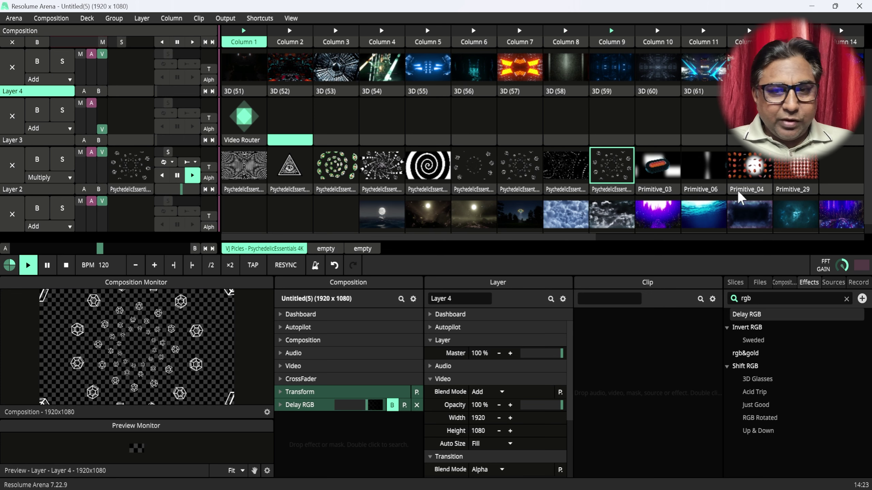
pyautogui.scroll(-1, 871, 210)
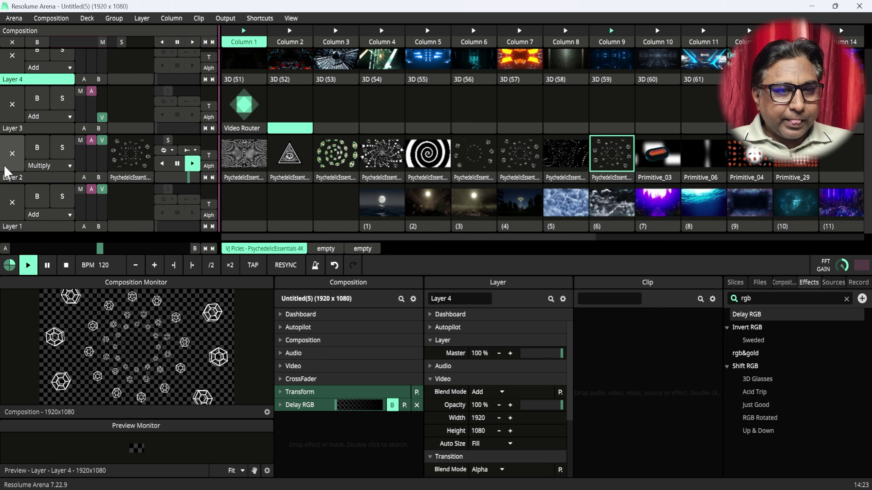
pyautogui.click(12, 154)
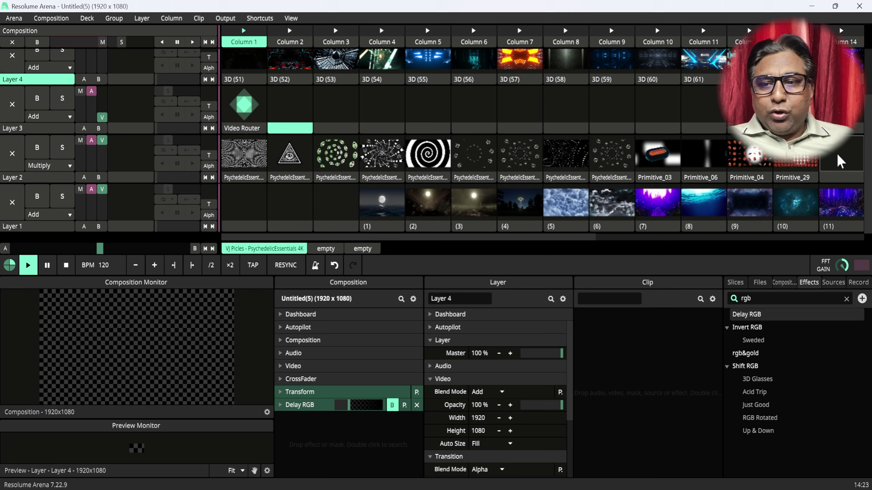
# Play Layer 4's clips 3D (53) through 3D (63) in turn, ending with 3D (51).
pyautogui.moveTo(870, 193); pyautogui.dragTo(870, 154)
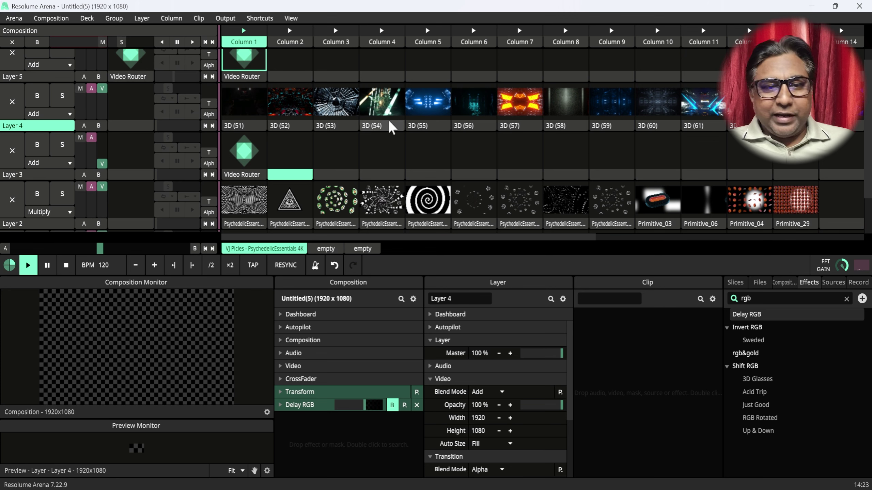
pyautogui.click(327, 103)
pyautogui.click(375, 104)
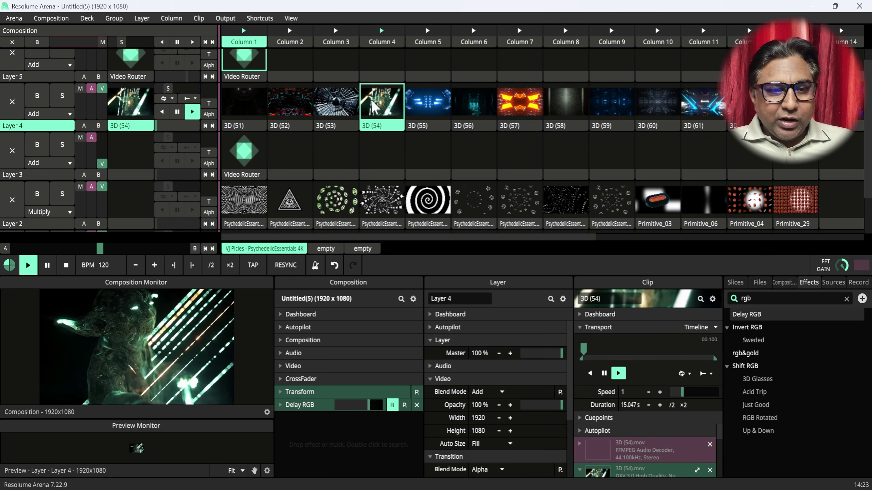
pyautogui.click(423, 100)
pyautogui.click(472, 103)
pyautogui.click(520, 103)
pyautogui.click(577, 104)
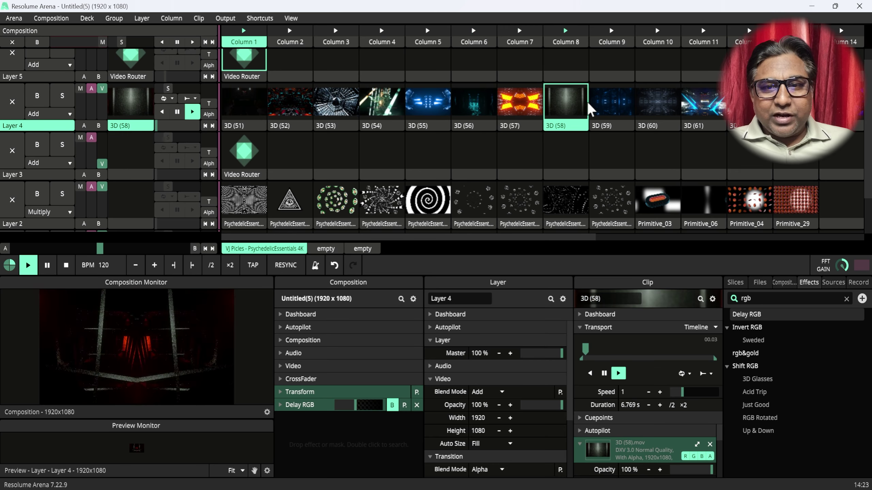
pyautogui.click(613, 107)
pyautogui.click(658, 106)
pyautogui.click(703, 106)
pyautogui.click(749, 106)
pyautogui.click(795, 106)
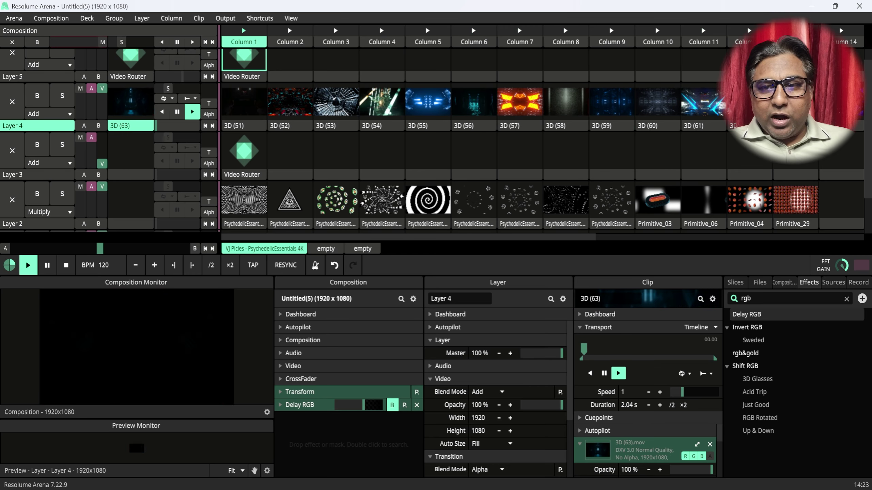
pyautogui.click(264, 105)
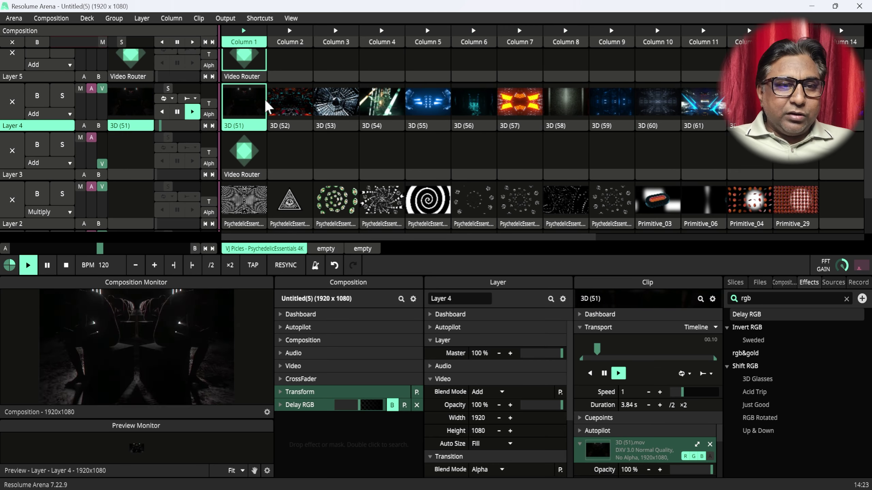
# Select Layer 3's empty slot in column 3, followed by the empty slot in column 2.
pyautogui.click(335, 147)
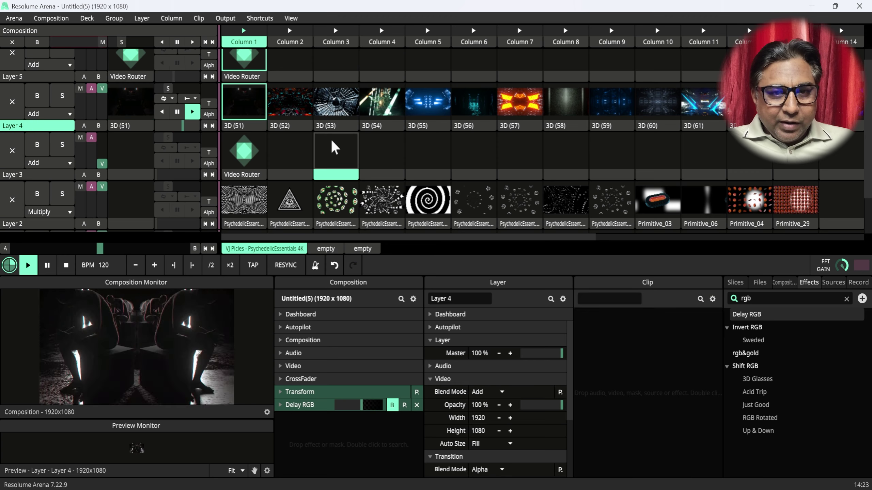
pyautogui.click(297, 154)
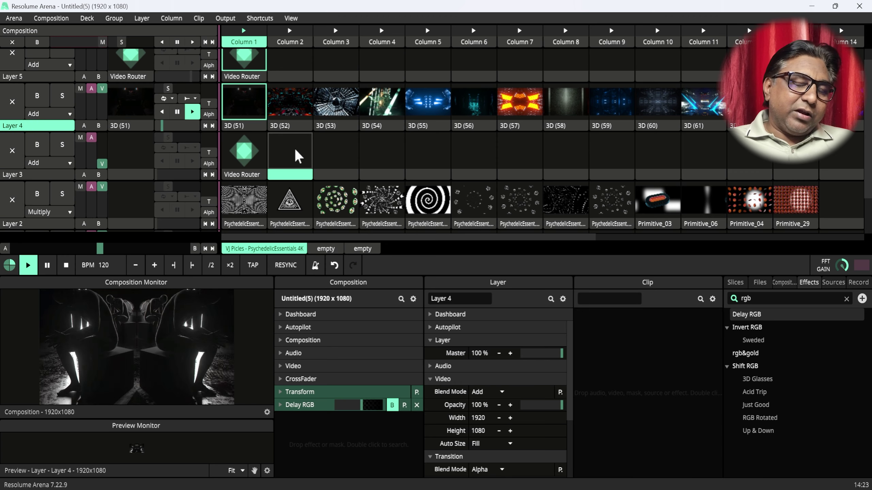
# Play and clear clip 3D (52) on Layer 4, and set Layer 4's Mask Mode to One Below.
pyautogui.click(289, 103)
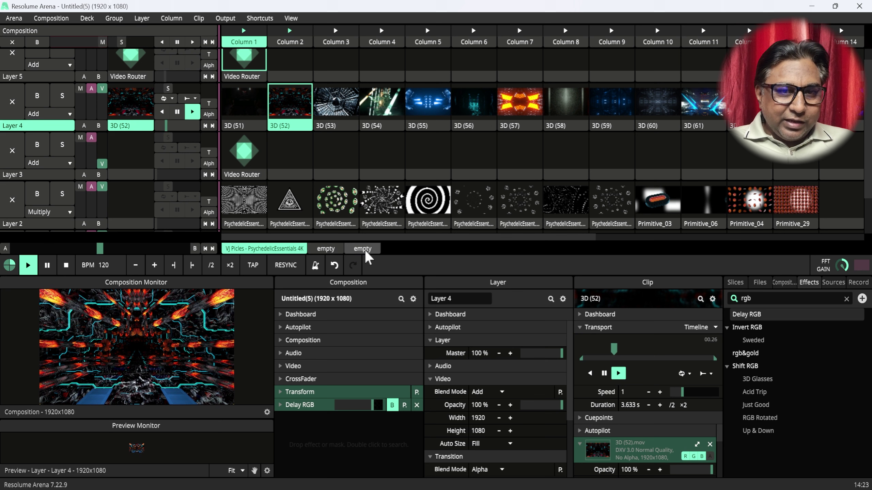
pyautogui.click(12, 101)
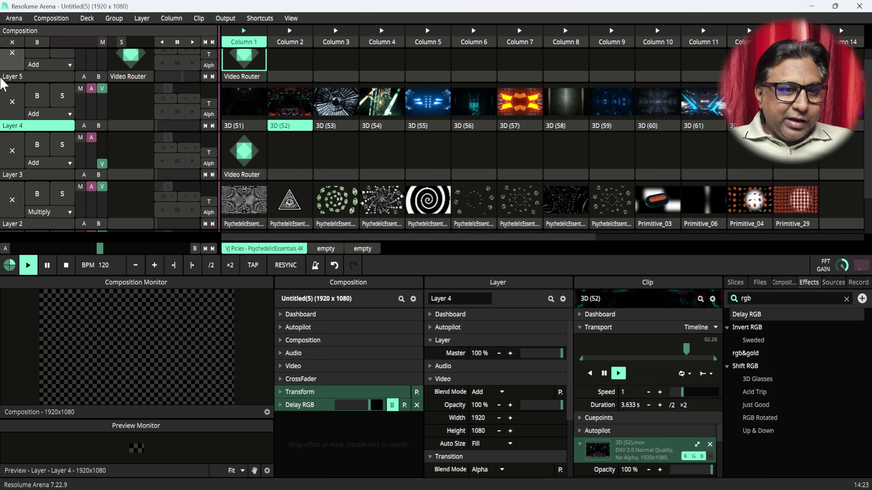
pyautogui.rightClick(29, 132)
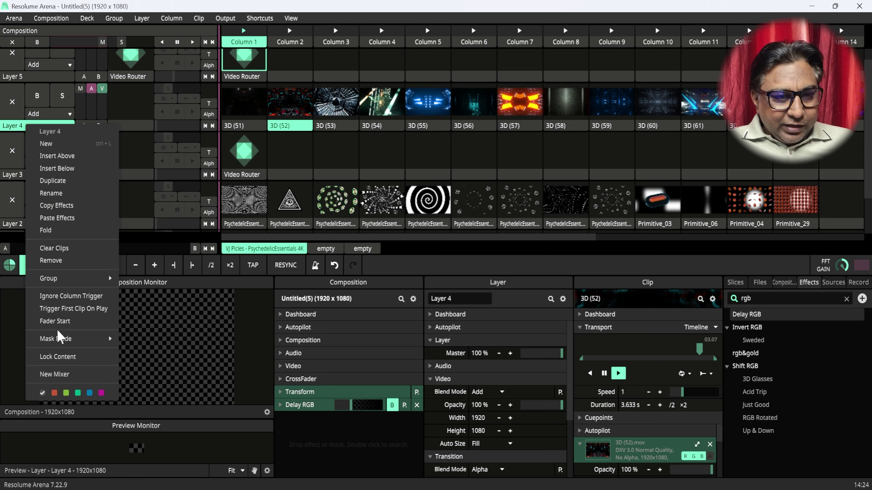
pyautogui.moveTo(51, 342)
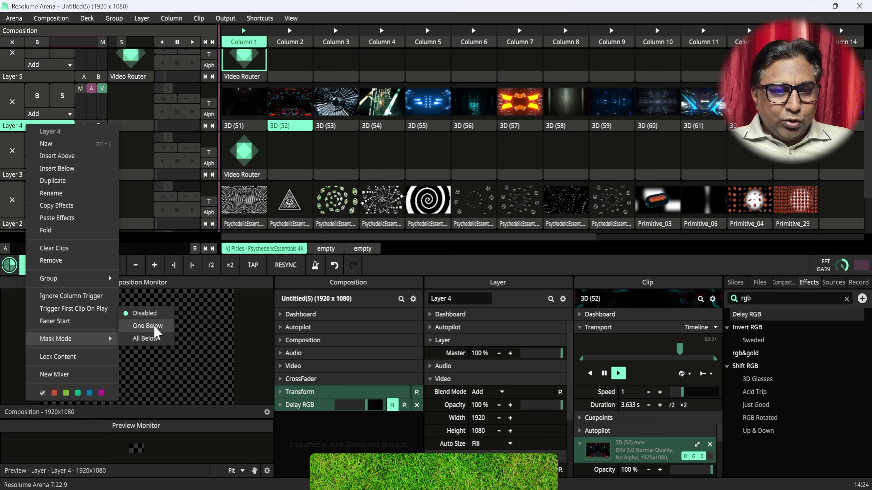
pyautogui.click(155, 327)
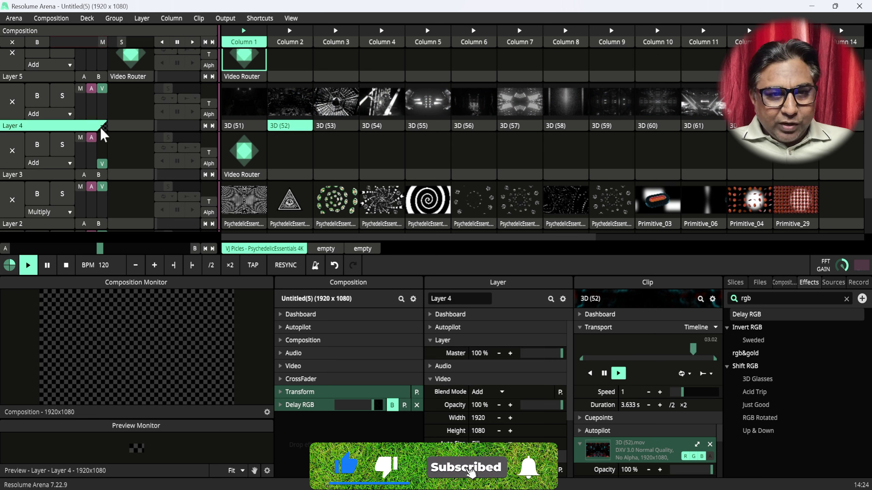
# Clear Layer 5's playing Video Router and move Layer 1's clips (1), (8) and (10) to Layer 3, columns 3, 5 and 6.
pyautogui.click(289, 61)
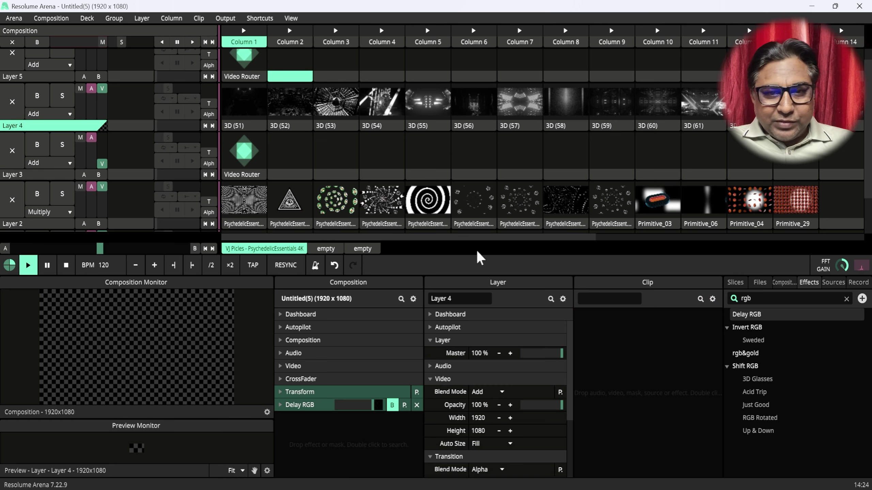
pyautogui.moveTo(437, 254); pyautogui.dragTo(444, 309)
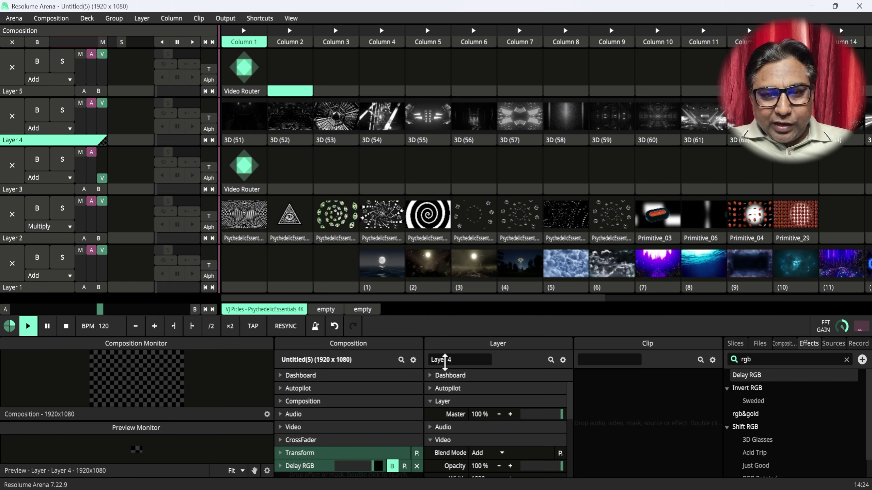
pyautogui.click(375, 256)
pyautogui.moveTo(373, 255); pyautogui.dragTo(336, 171)
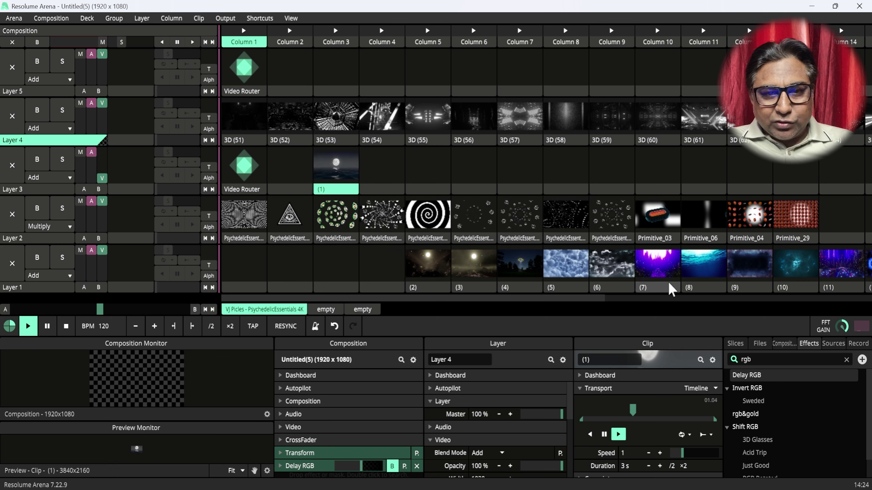
pyautogui.moveTo(704, 288); pyautogui.dragTo(434, 192)
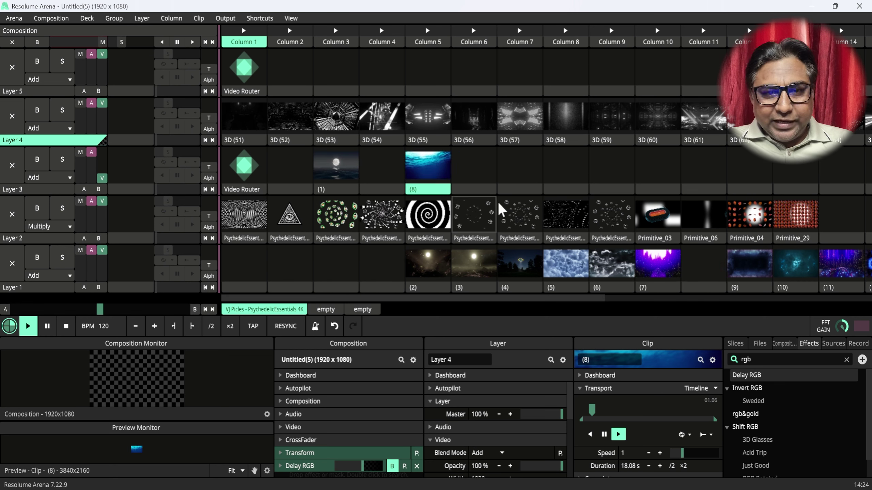
pyautogui.moveTo(796, 285); pyautogui.dragTo(472, 185)
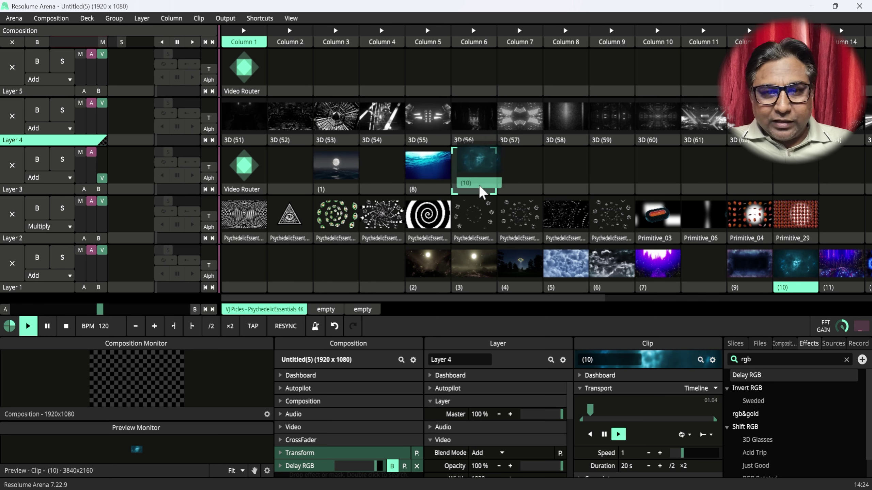
# Play clip (10) on Layer 3, raise the layer's video fader to maximum, and enlarge the composition monitor.
pyautogui.click(475, 169)
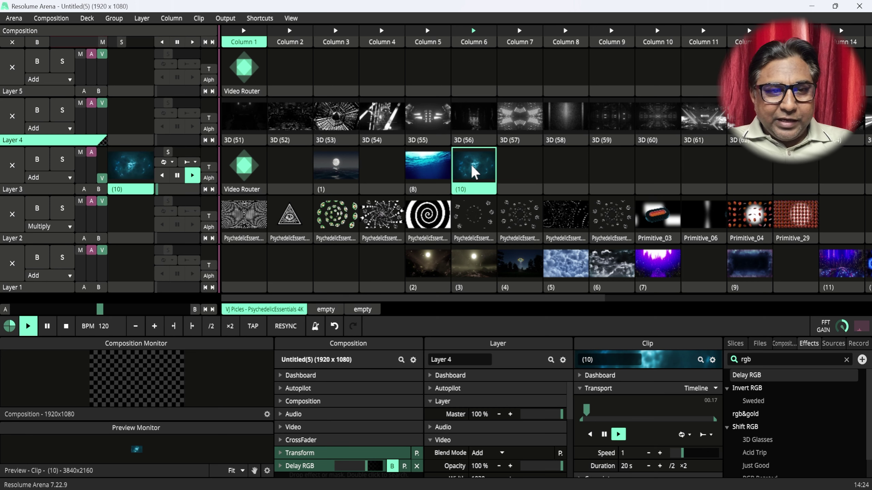
pyautogui.moveTo(102, 178); pyautogui.dragTo(102, 152)
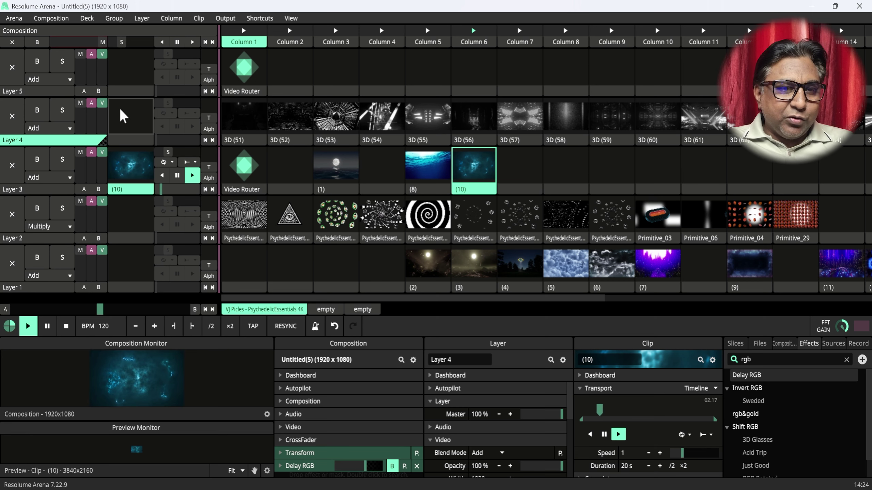
pyautogui.moveTo(183, 338); pyautogui.dragTo(183, 258)
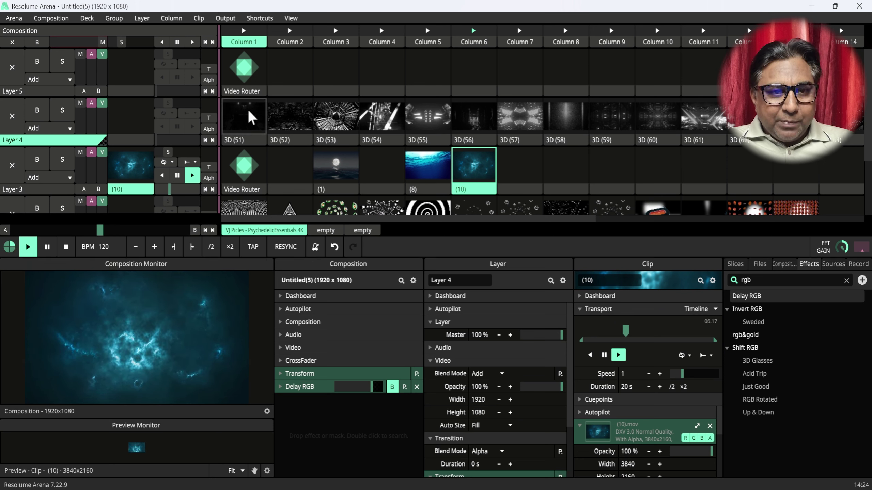
# Play mask clips 3D (52) and 3D (53) in turn on Layer 4, and switch Layer 3 to clip (8).
pyautogui.click(300, 121)
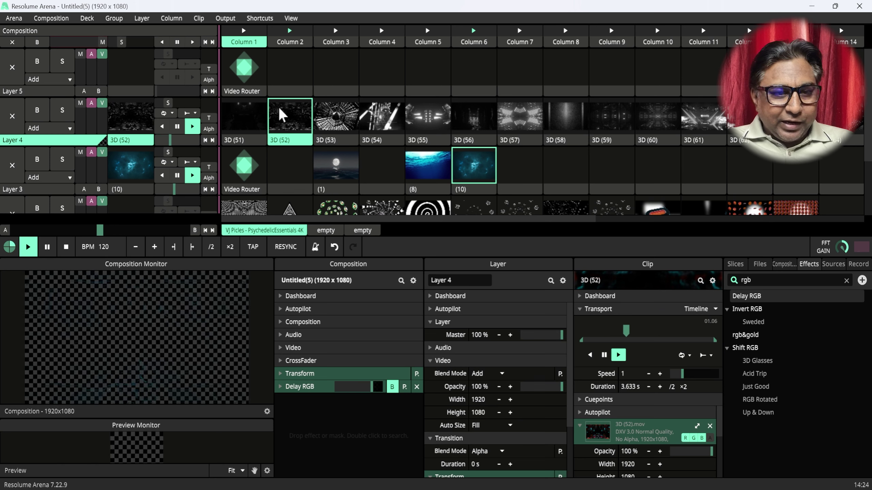
pyautogui.click(343, 124)
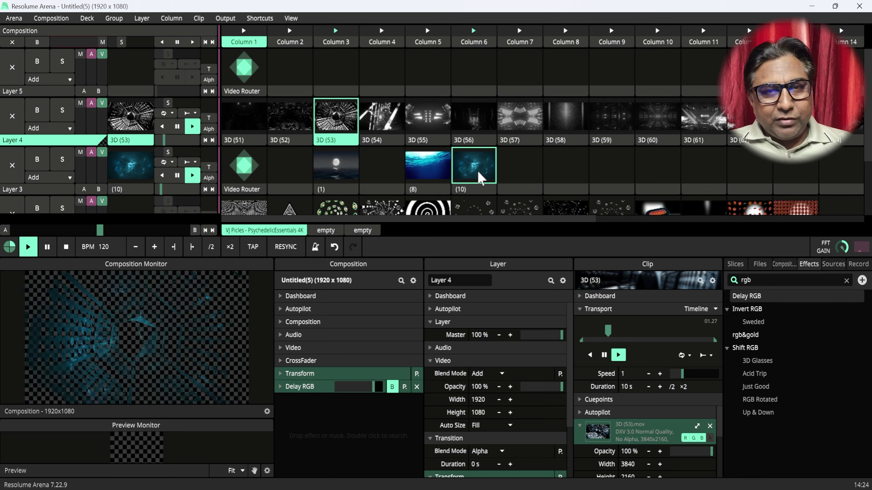
pyautogui.click(431, 175)
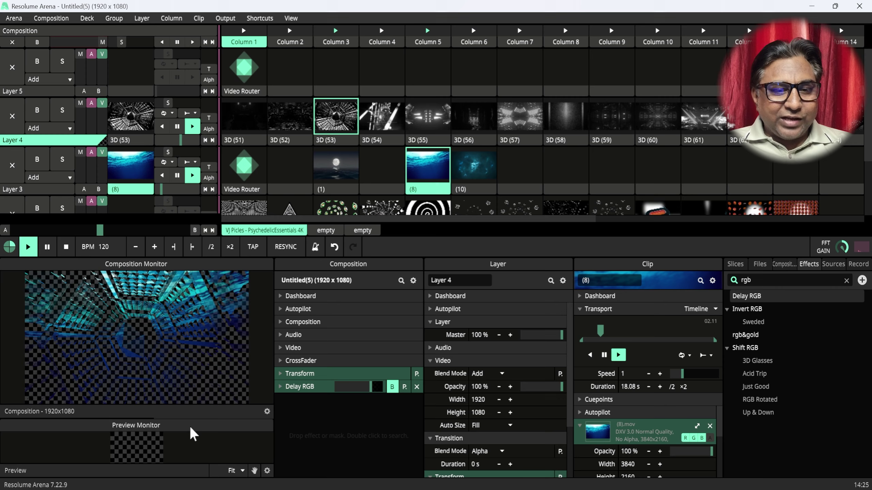
# Turn off the composition monitor's transparency checkerboard and select Layer 4's clip 3D (54) without playing it.
pyautogui.click(267, 412)
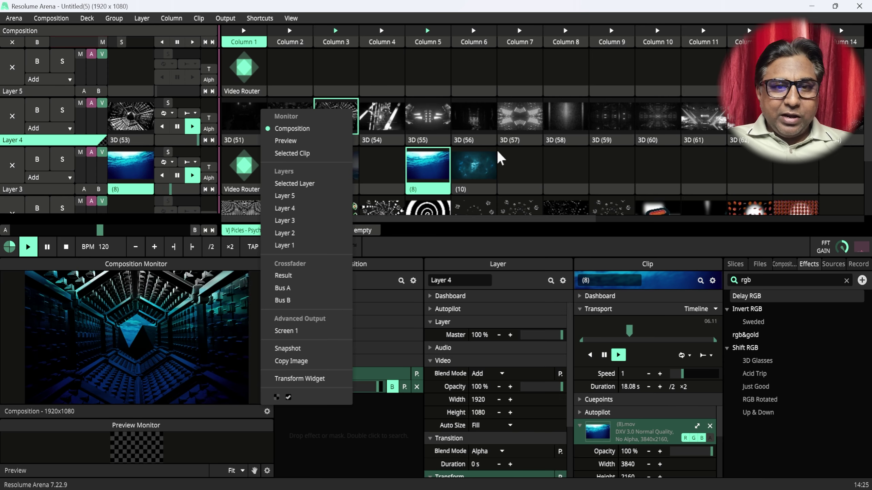
pyautogui.click(375, 144)
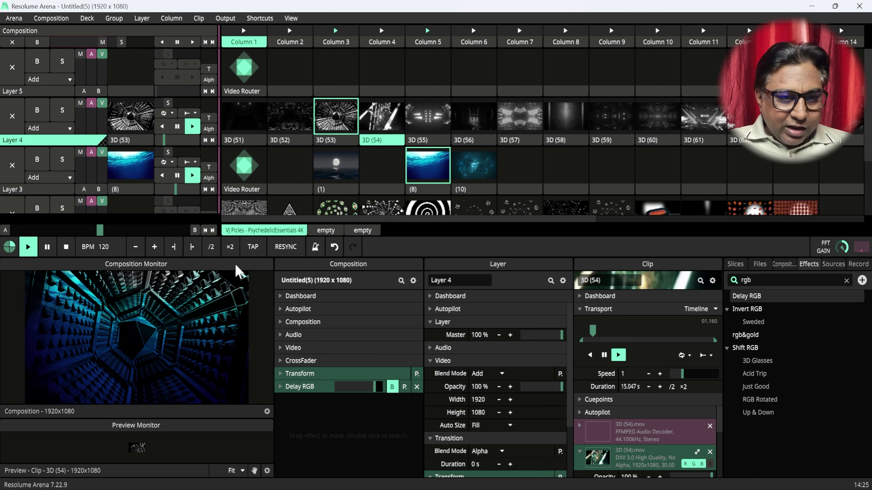
# Play Layer 3's clips (1), (8) and (10) in turn beneath Layer 4's mask clip.
pyautogui.click(335, 169)
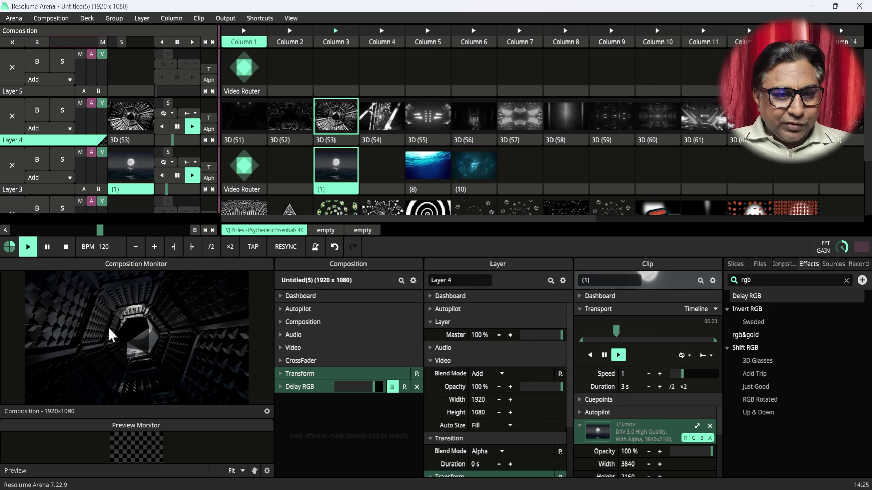
pyautogui.click(416, 164)
pyautogui.click(479, 164)
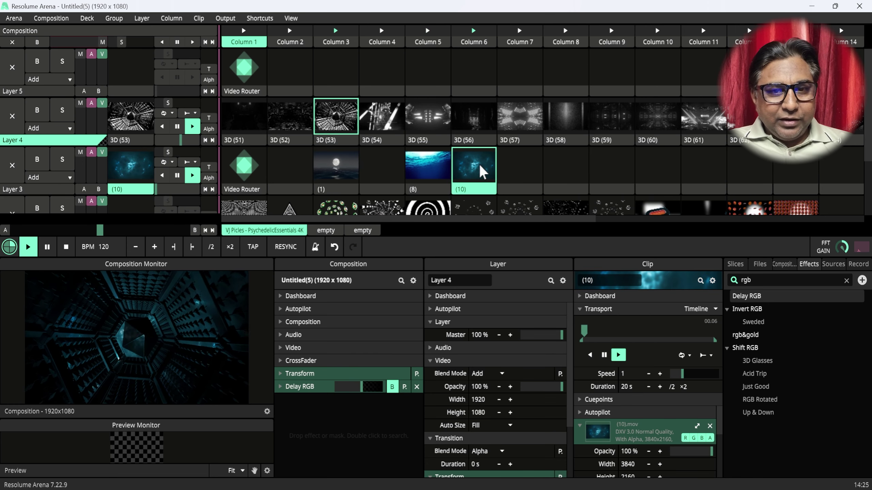
pyautogui.click(550, 179)
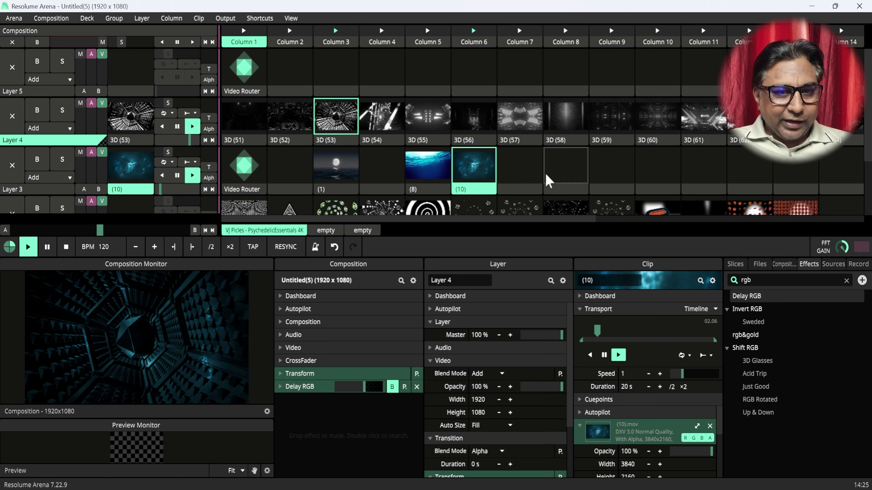
# Switch Layer 4's mask to 3D (52) and 3D (51), and play Layer 3's clips (8), (1) and (10) in turn.
pyautogui.click(281, 117)
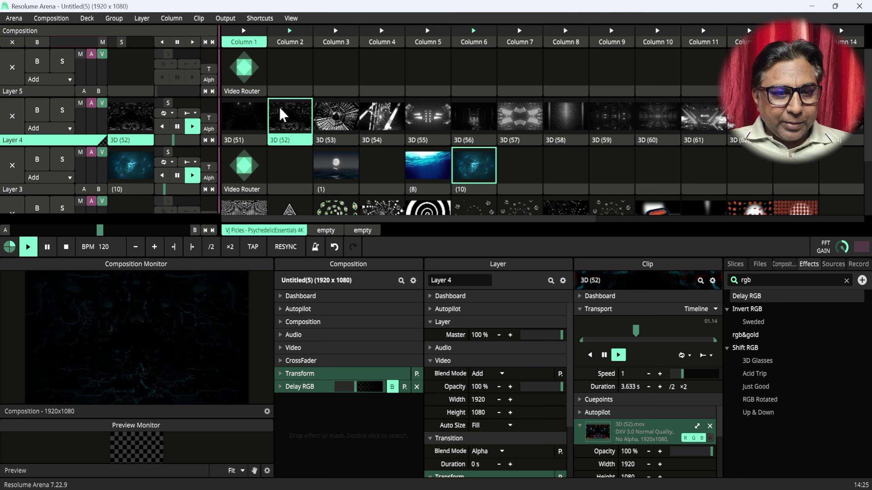
pyautogui.click(245, 124)
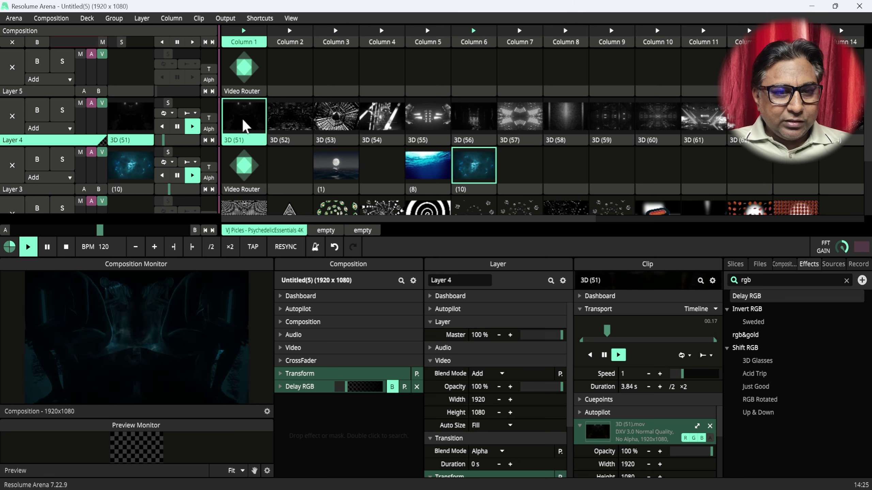
pyautogui.click(428, 175)
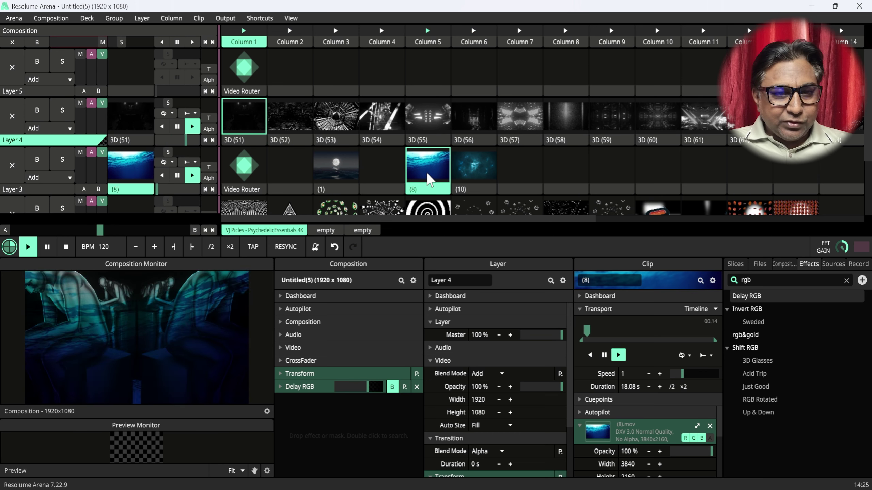
pyautogui.click(335, 169)
pyautogui.click(479, 167)
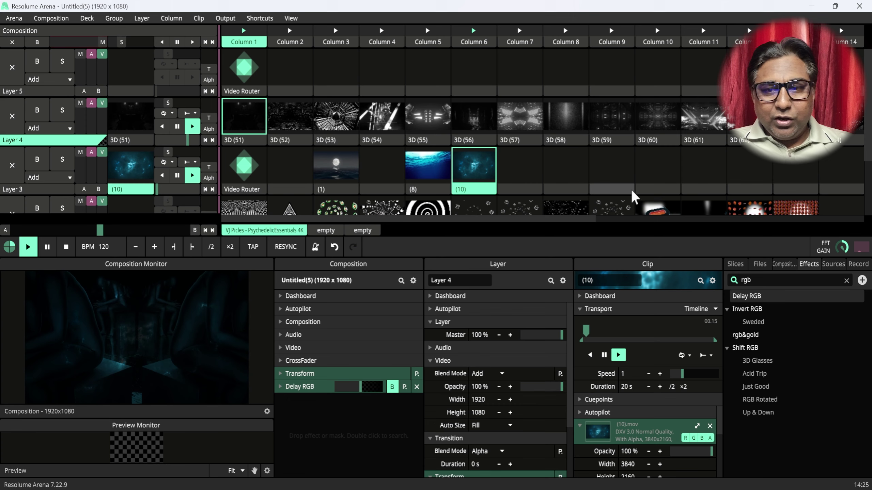
# Play Primitive_03 on Layer 2, and move Primitive_29 from Layer 2 to Layer 3's column 8 and play it.
pyautogui.click(660, 209)
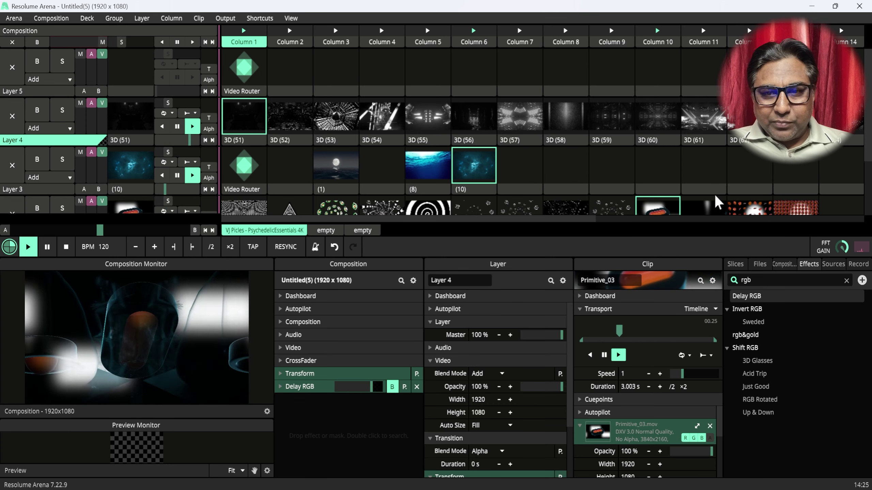
pyautogui.scroll(-1, 870, 153)
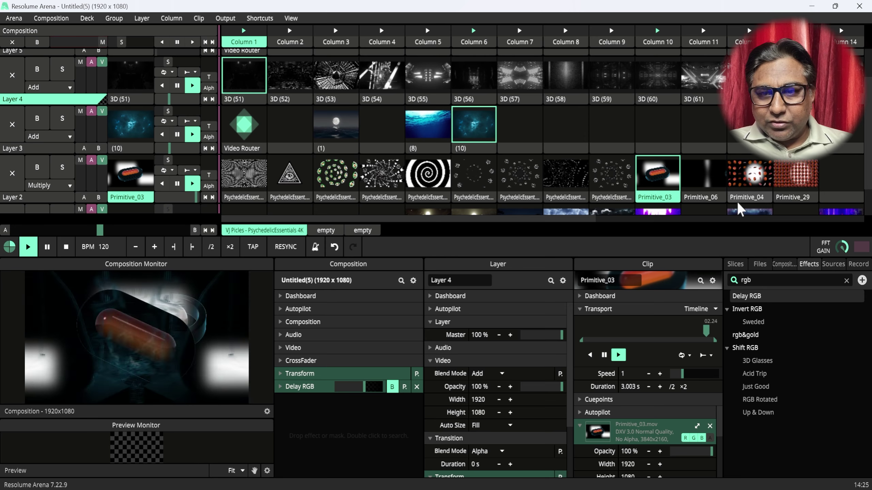
pyautogui.moveTo(782, 197); pyautogui.dragTo(561, 144)
pyautogui.click(563, 132)
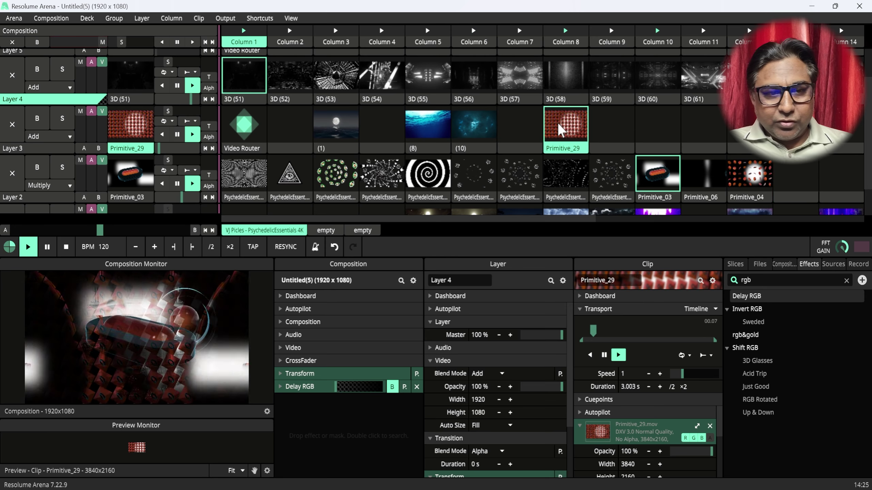
# Play 3D (57) on Layer 4 with clip (10) on Layer 3, and clear Layer 2's playing clip.
pyautogui.click(519, 78)
pyautogui.click(479, 122)
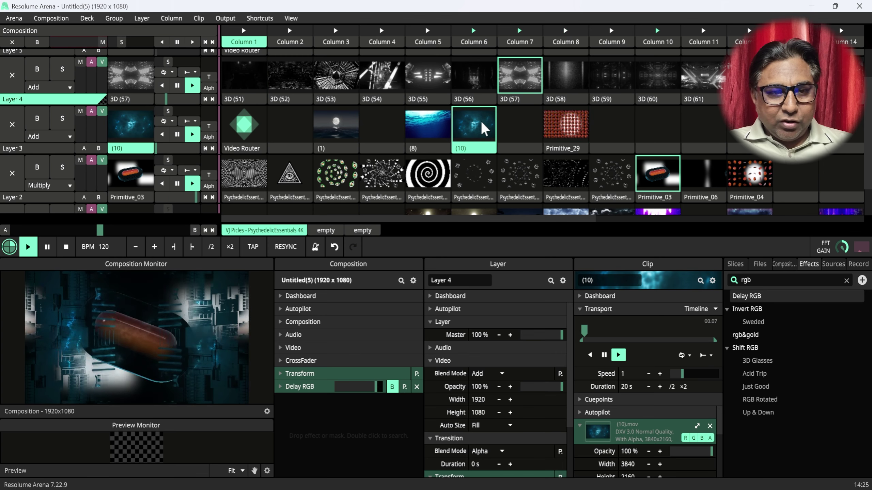
pyautogui.click(801, 177)
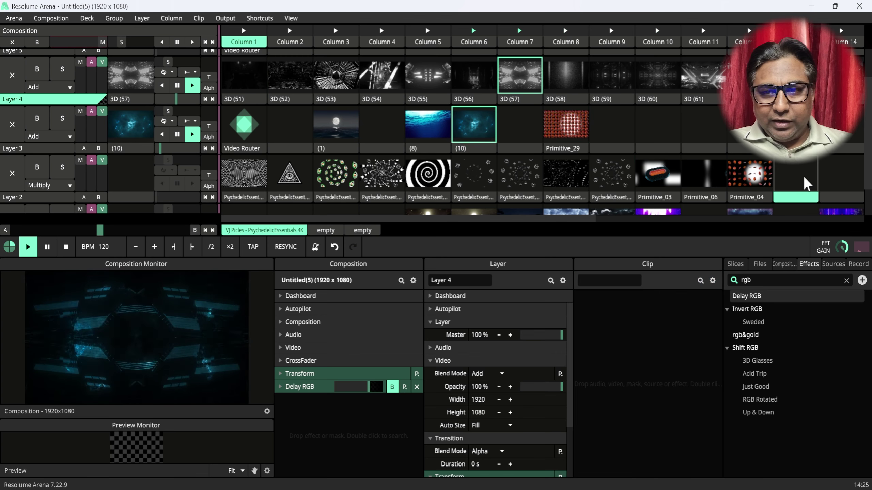
# Play Primitive_29 and clip (8) in turn on Layer 3, and switch Layer 4's mask to 3D (61) and 3D (62).
pyautogui.click(569, 123)
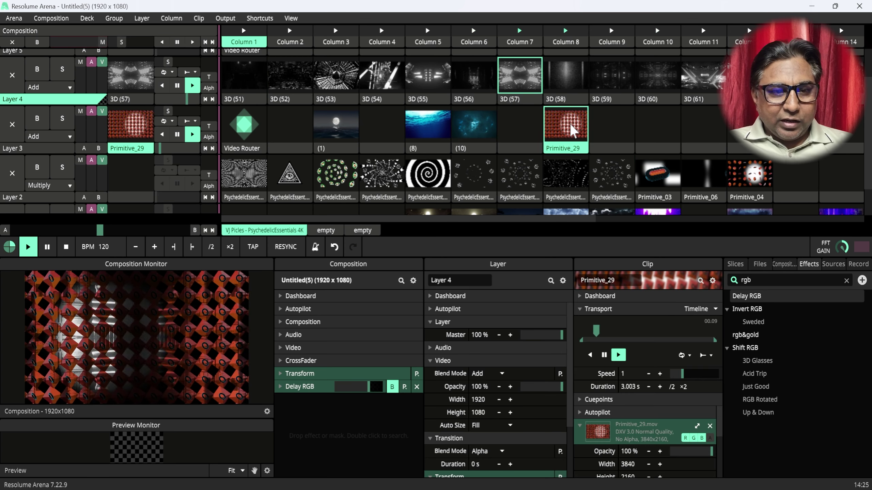
pyautogui.click(426, 123)
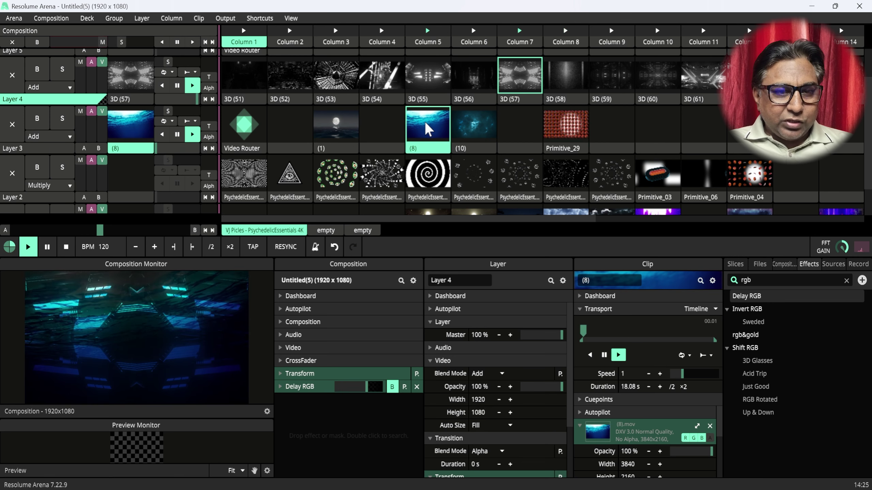
pyautogui.click(702, 76)
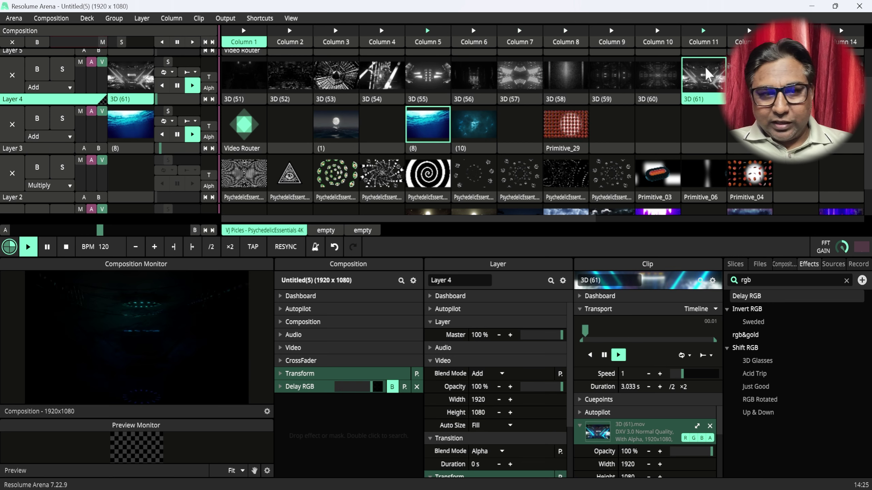
pyautogui.scroll(1, 748, 103)
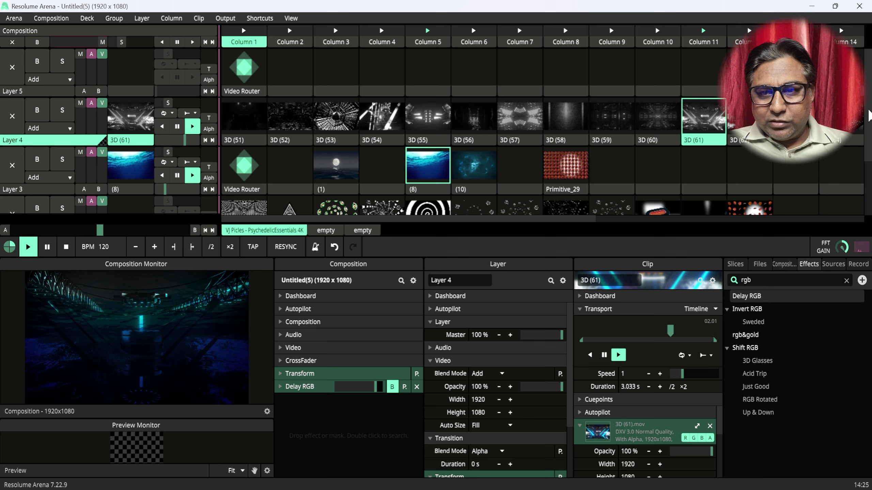
pyautogui.click(748, 117)
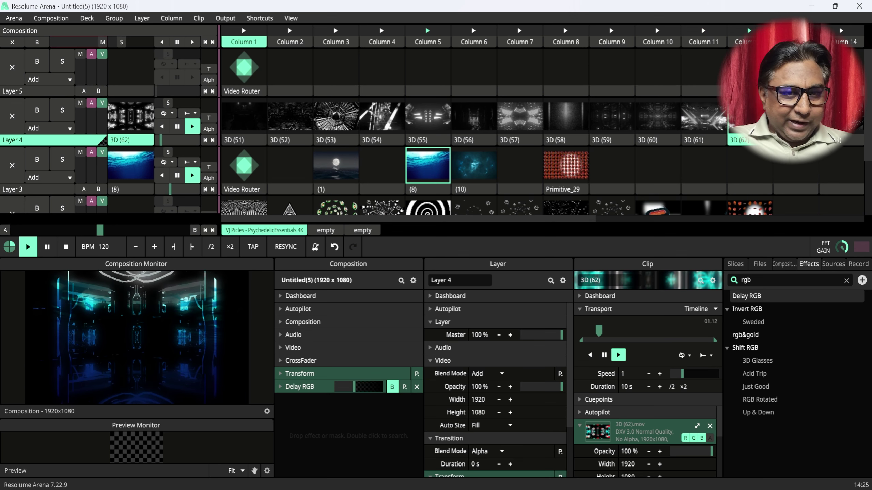
# Switch Layer 4's mask to 3D (54), 3D (53) and 3D (51) in turn, with the composition's Delay RGB effect enabled.
pyautogui.click(392, 121)
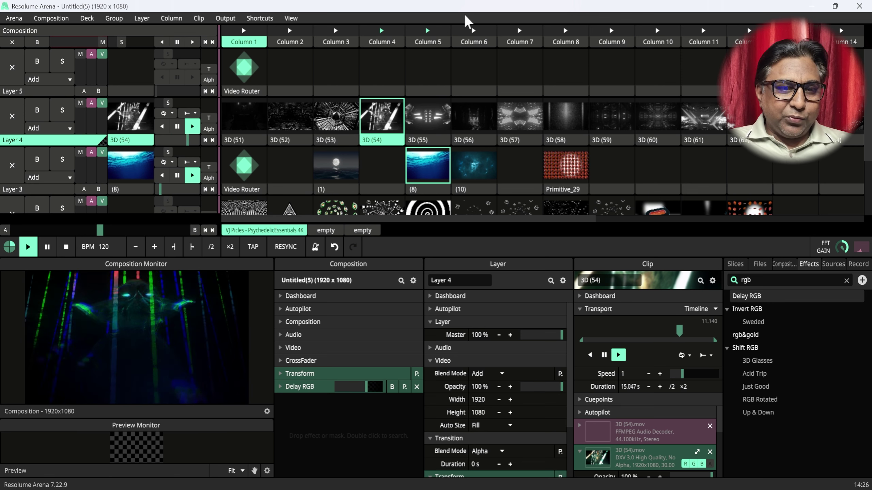
pyautogui.click(340, 124)
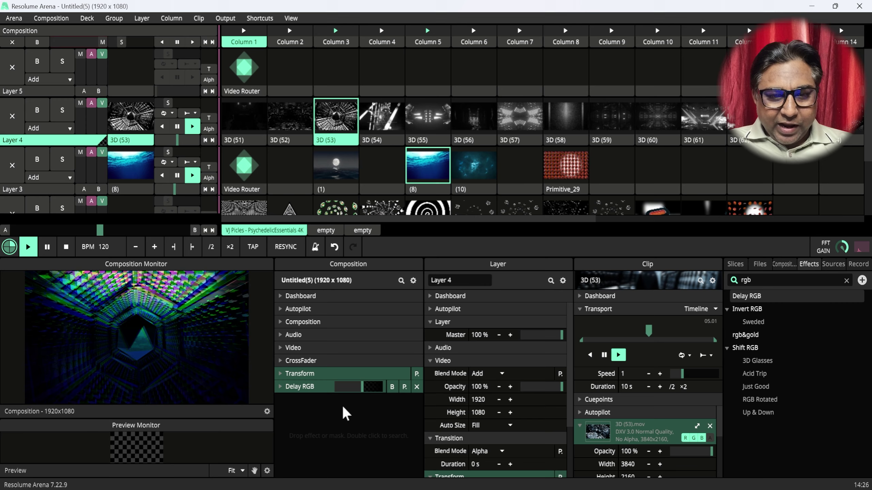
pyautogui.moveTo(355, 387)
pyautogui.mouseDown()
pyautogui.moveTo(377, 394)
pyautogui.moveTo(328, 395)
pyautogui.moveTo(362, 388)
pyautogui.moveTo(350, 390)
pyautogui.mouseUp()
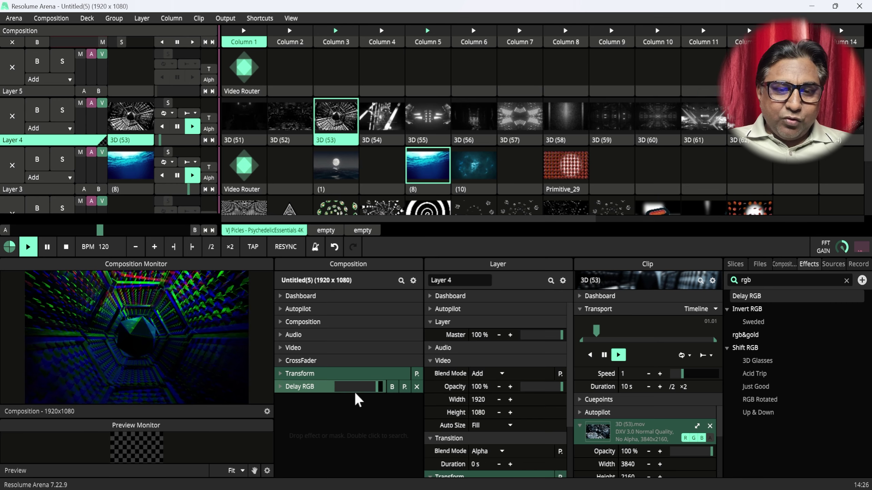
pyautogui.moveTo(373, 404); pyautogui.dragTo(361, 447)
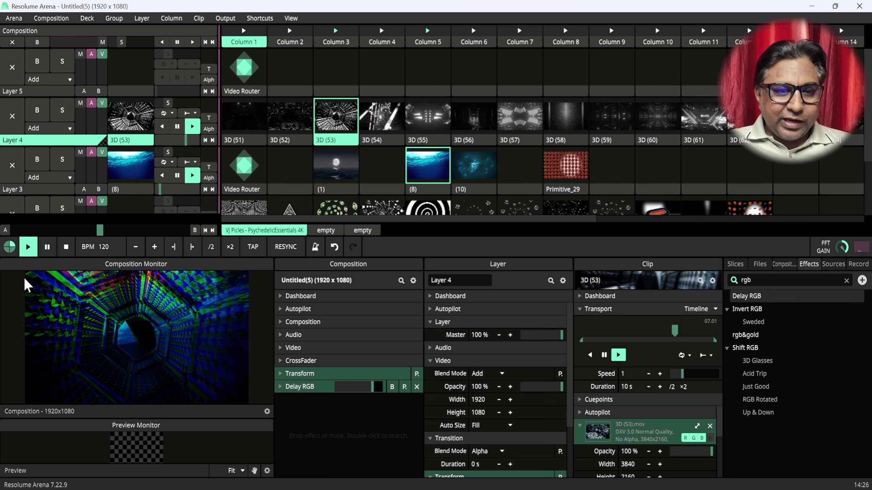
pyautogui.click(258, 105)
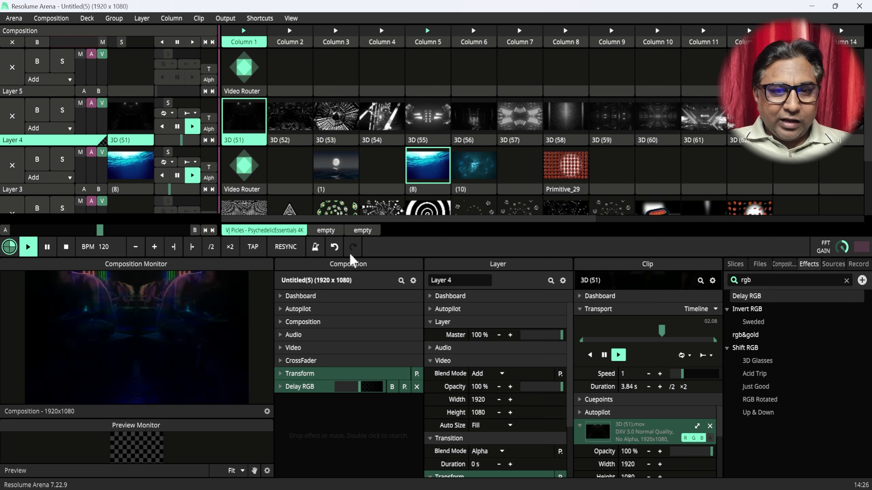
# Play clip (10) on Layer 3 and PsychedelicEssentials_18 on Layer 2, clear both layers, and play clip (8) on Layer 3.
pyautogui.click(467, 164)
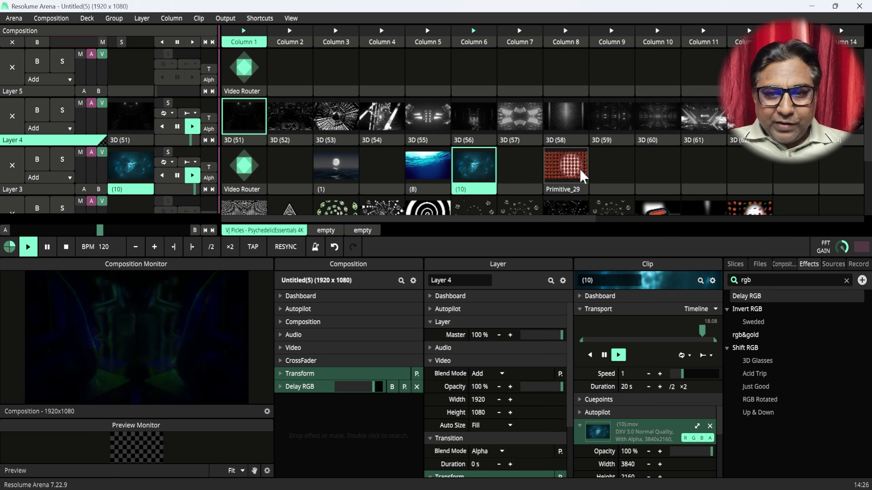
pyautogui.click(247, 208)
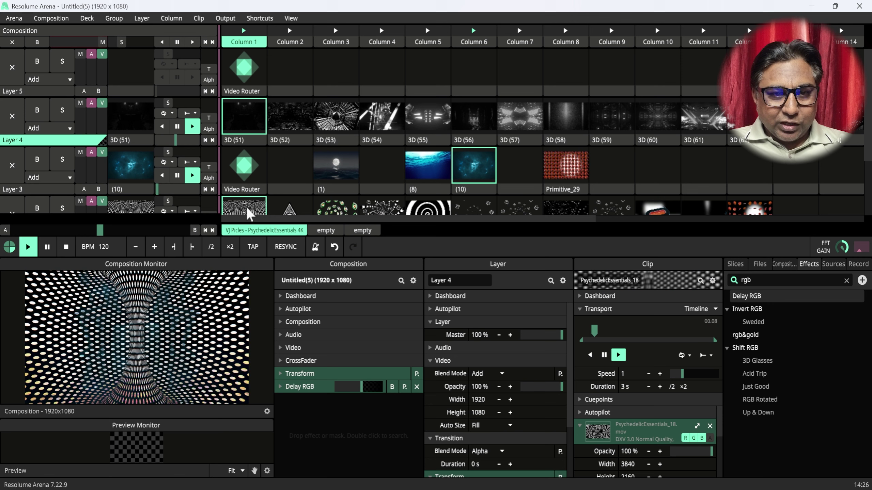
pyautogui.click(286, 177)
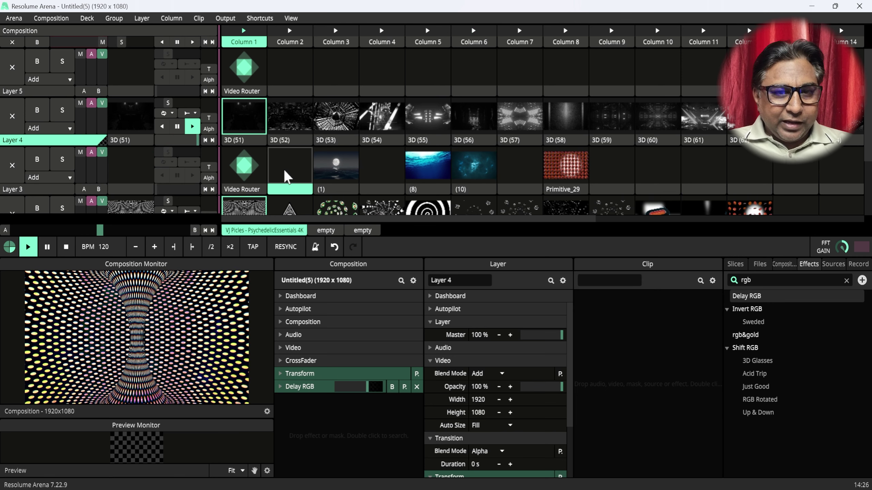
pyautogui.click(18, 209)
pyautogui.click(426, 166)
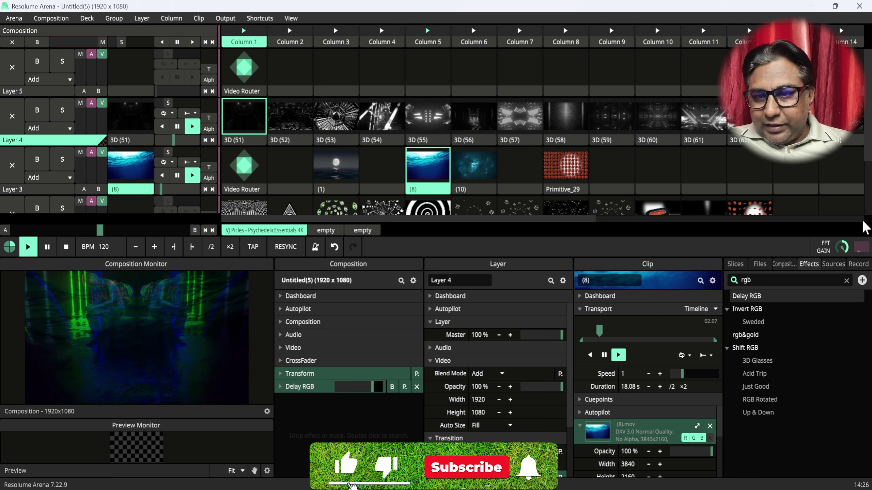
# Move 3D (59) to Layer 5's column 9, and put a Solid Color source in its old Layer 4 slot and play it.
pyautogui.click(834, 264)
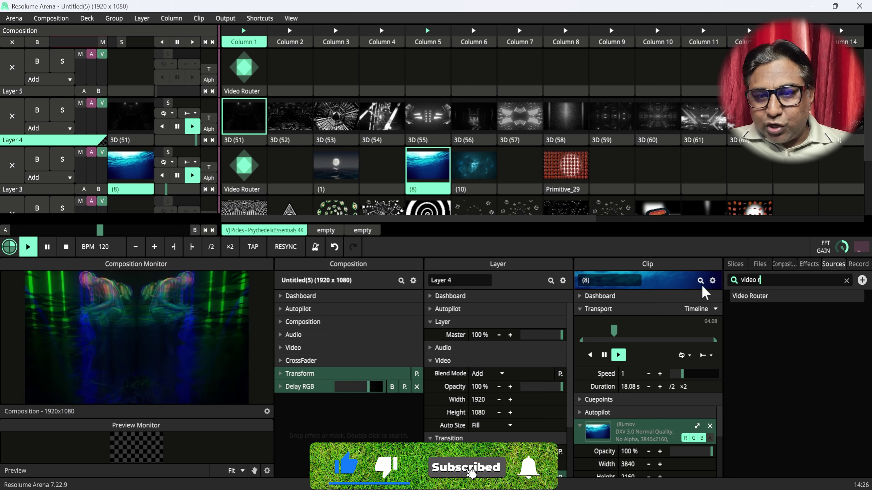
pyautogui.click(847, 281)
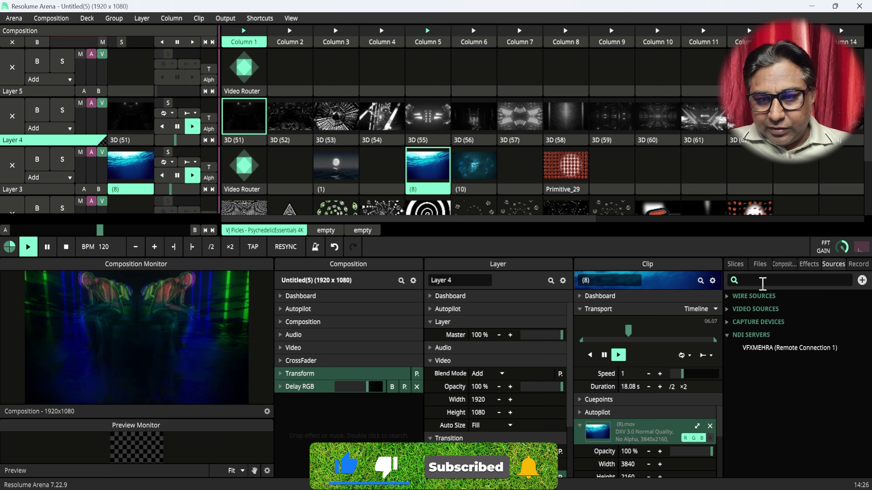
pyautogui.write('solid')
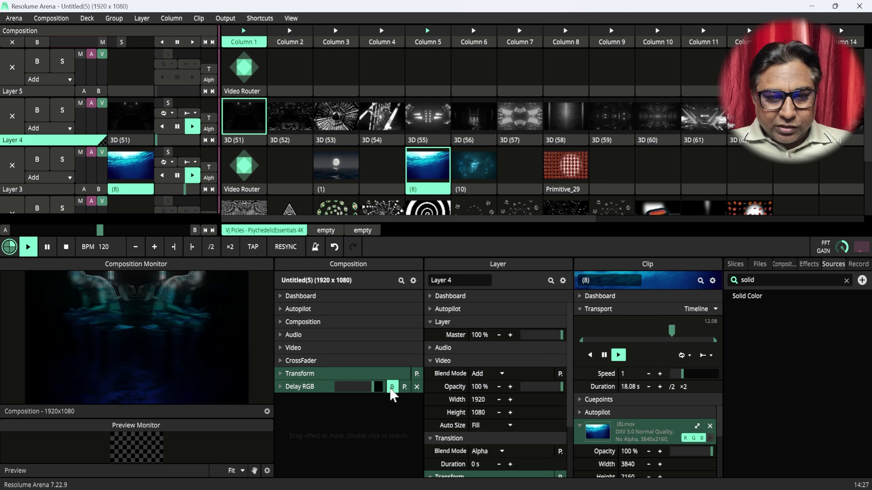
pyautogui.moveTo(608, 141); pyautogui.dragTo(621, 88)
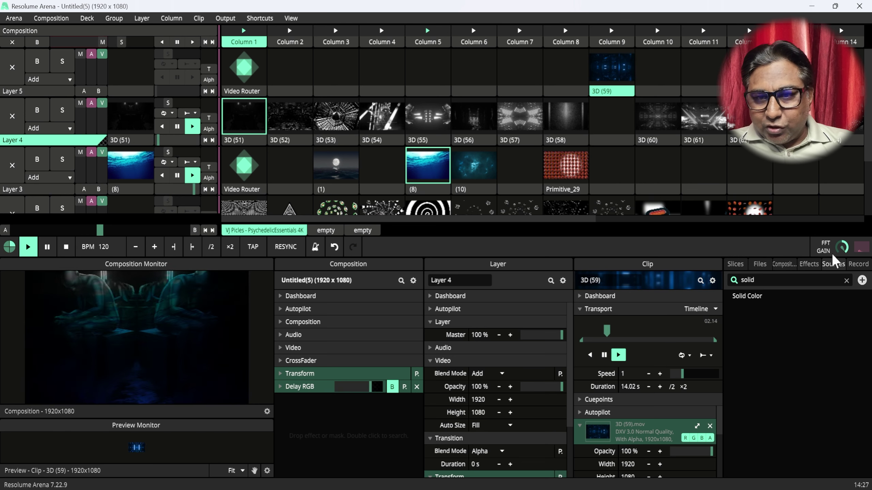
pyautogui.moveTo(747, 296); pyautogui.dragTo(612, 103)
pyautogui.click(613, 98)
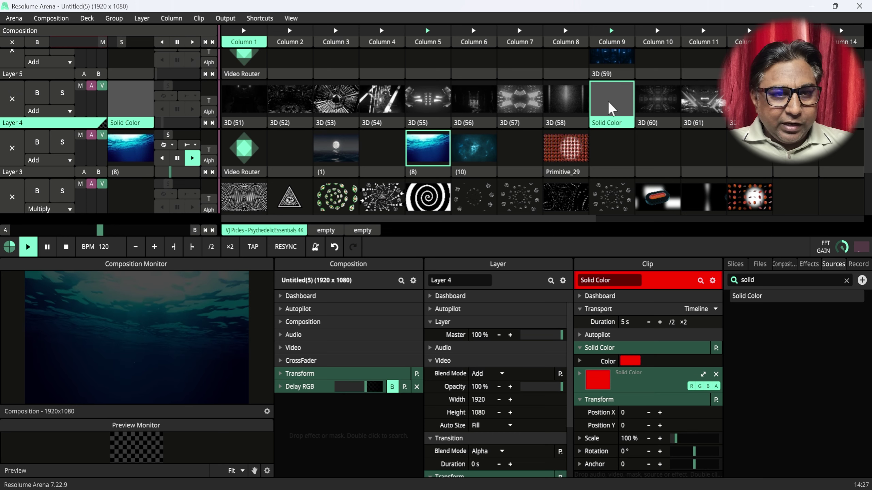
# Set the Solid Color clip's color to white and collapse its color and transform settings.
pyautogui.click(632, 363)
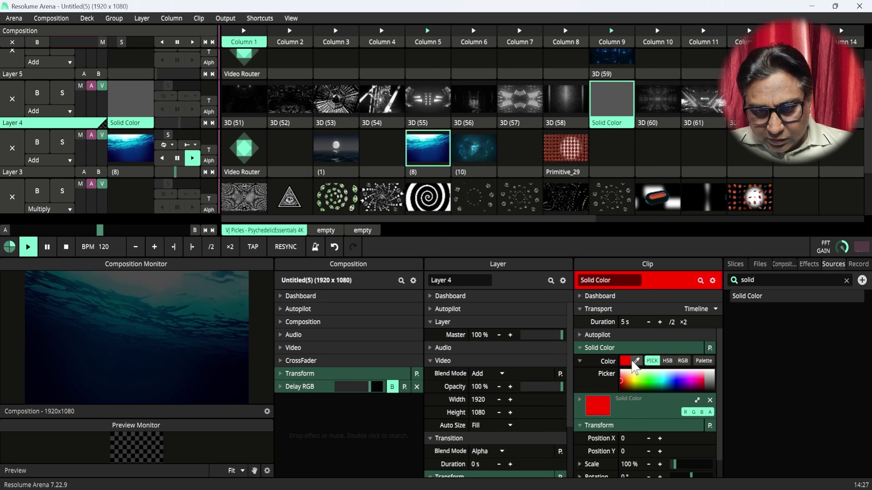
pyautogui.click(627, 371)
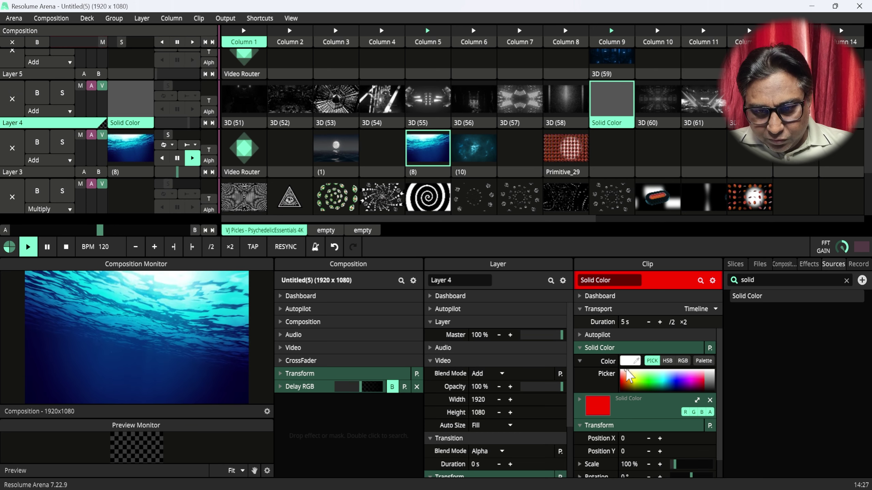
pyautogui.click(580, 361)
pyautogui.click(580, 400)
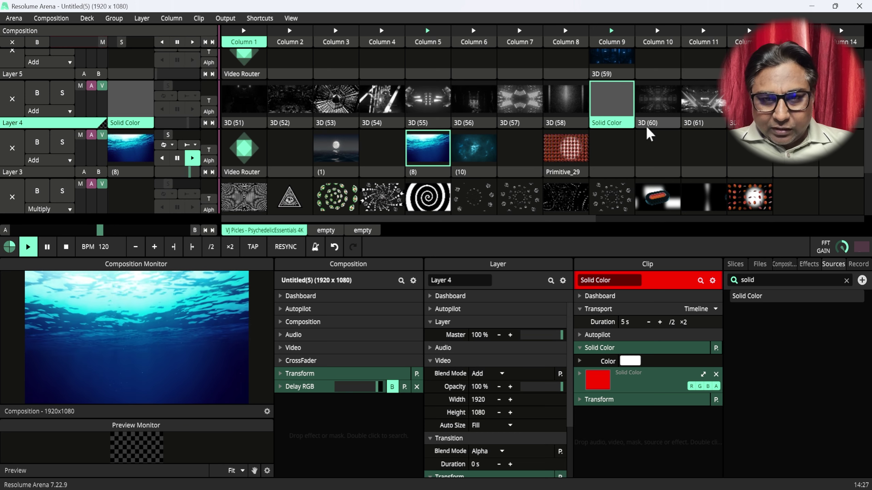
# Play clip (10) on Layer 3 under the Solid Color mask, and select the Solid Color clip on Layer 4.
pyautogui.click(477, 141)
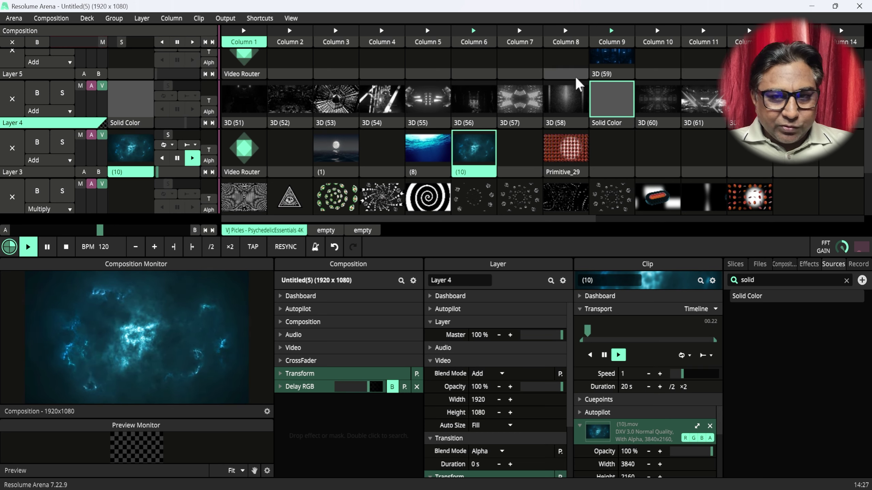
pyautogui.click(610, 94)
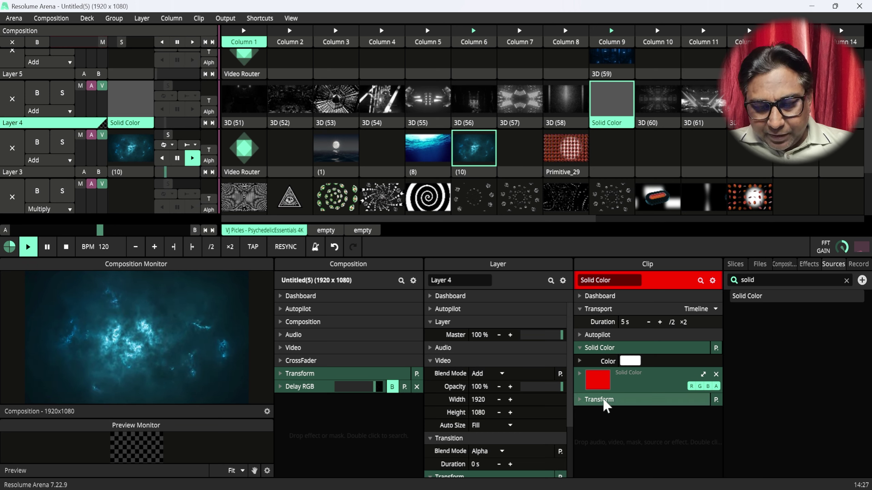
pyautogui.click(579, 401)
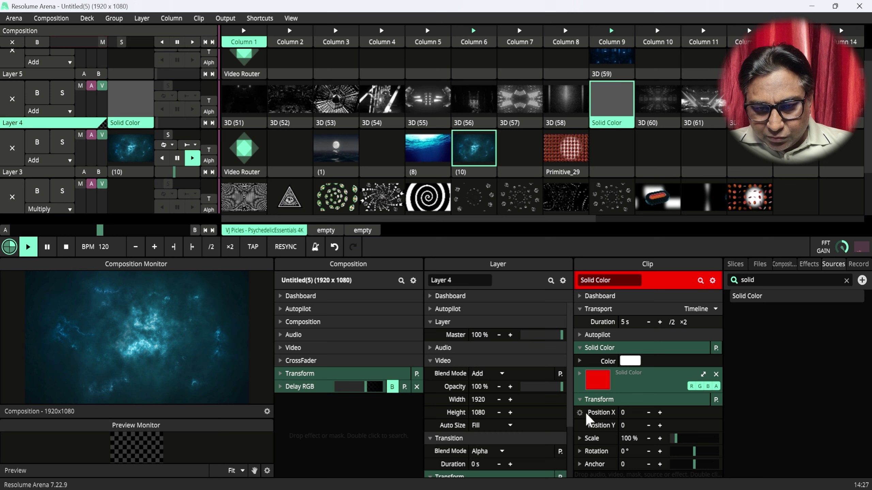
pyautogui.click(578, 398)
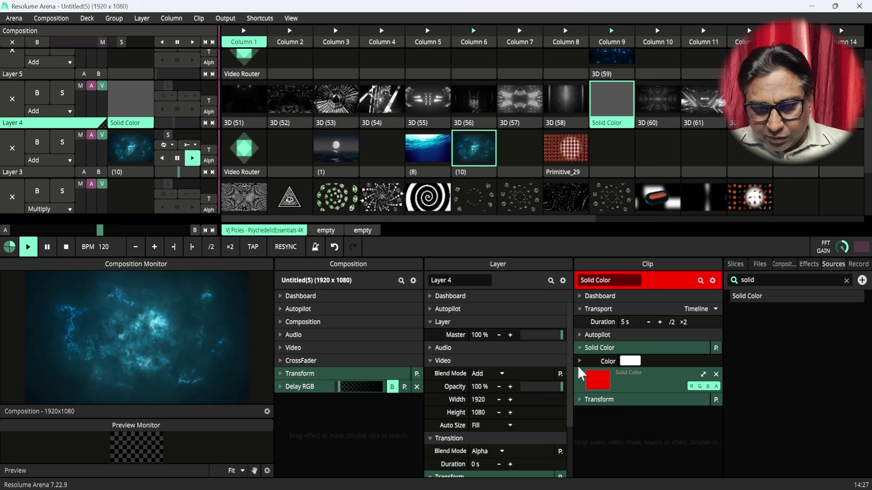
# Drive the Solid Color clip's opacity with External FFT, raise its gain and try to adjust its fall.
pyautogui.click(580, 360)
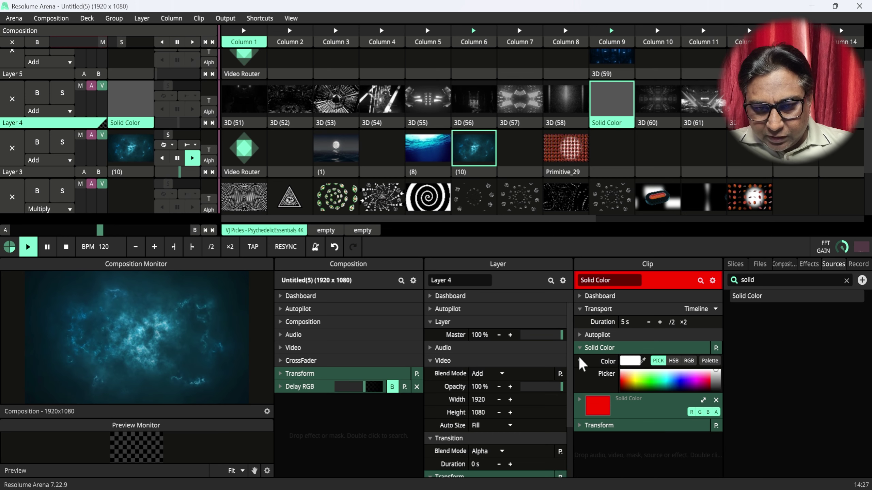
pyautogui.click(579, 400)
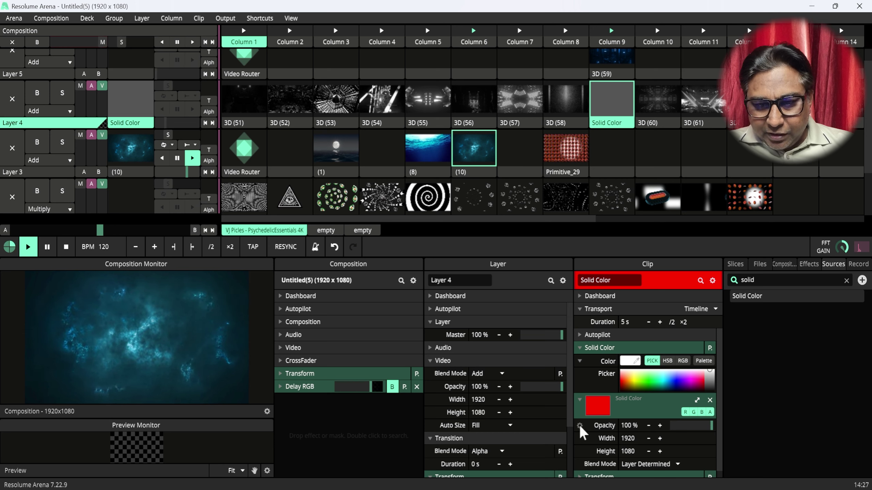
pyautogui.click(580, 425)
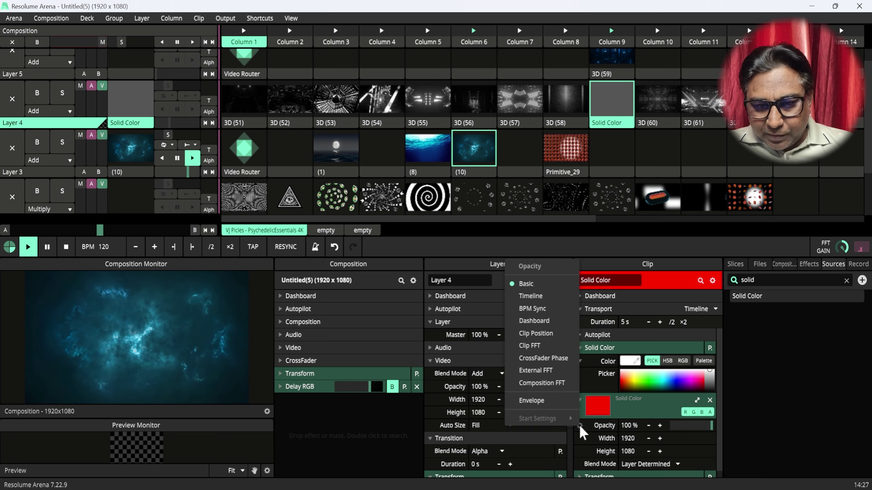
pyautogui.click(524, 371)
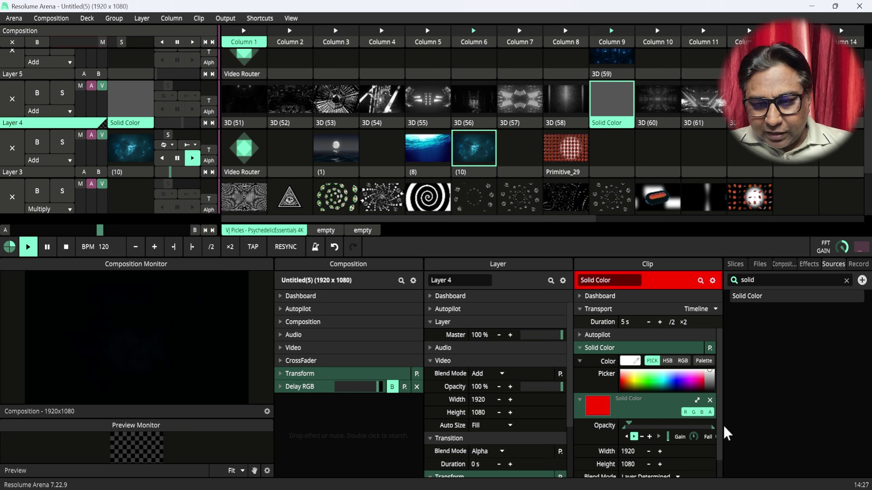
pyautogui.moveTo(694, 437); pyautogui.dragTo(707, 401)
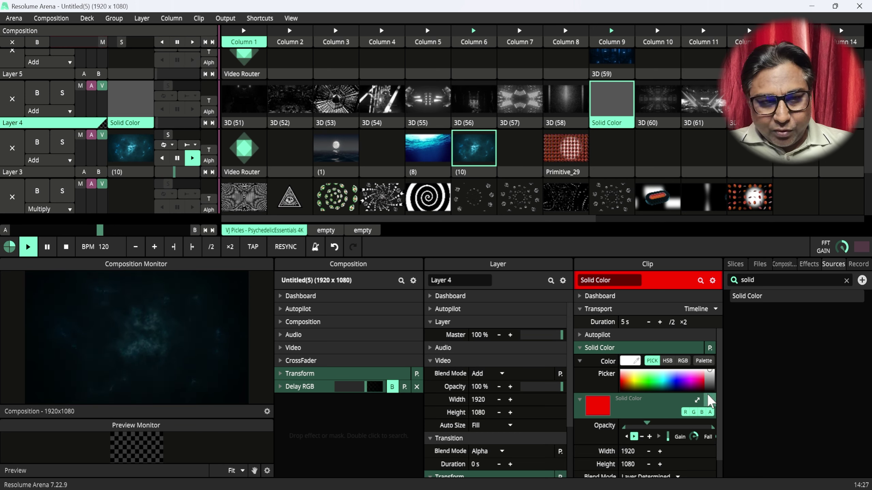
pyautogui.scroll(-1, 722, 426)
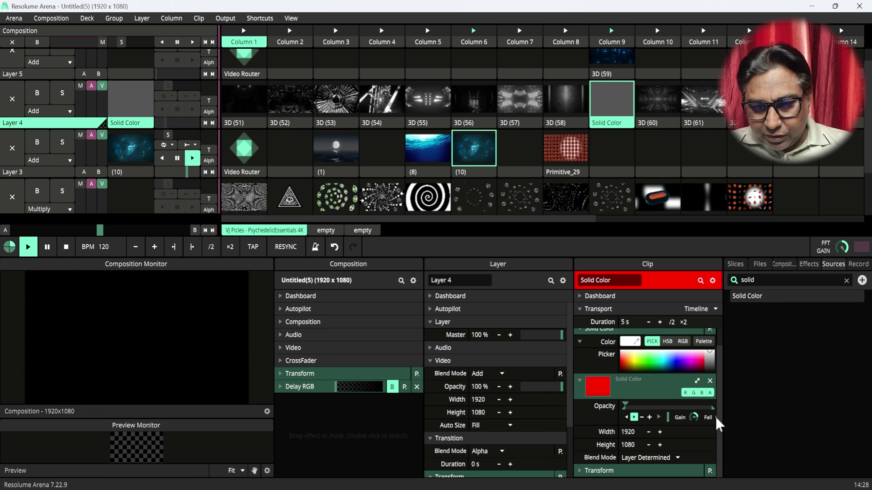
pyautogui.moveTo(717, 419); pyautogui.dragTo(720, 441)
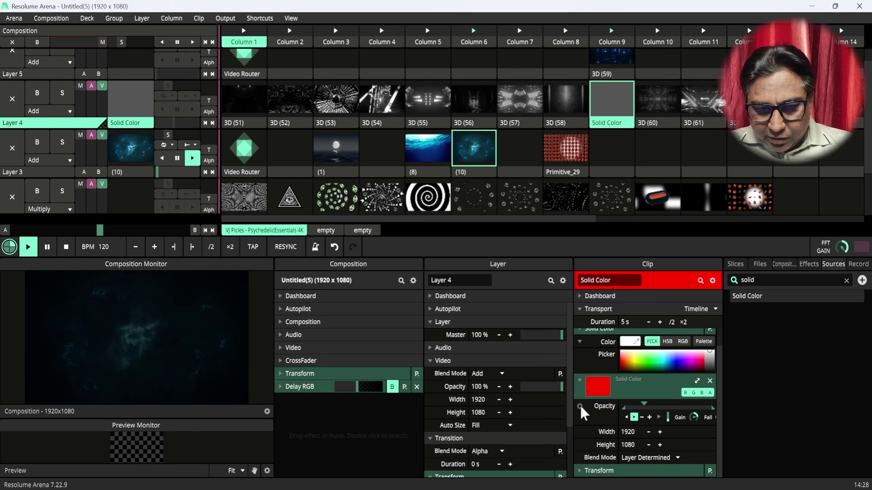
# Animate the Solid Color clip's opacity with Timeline and set the animation speed to 9.51.
pyautogui.click(580, 407)
pyautogui.click(535, 276)
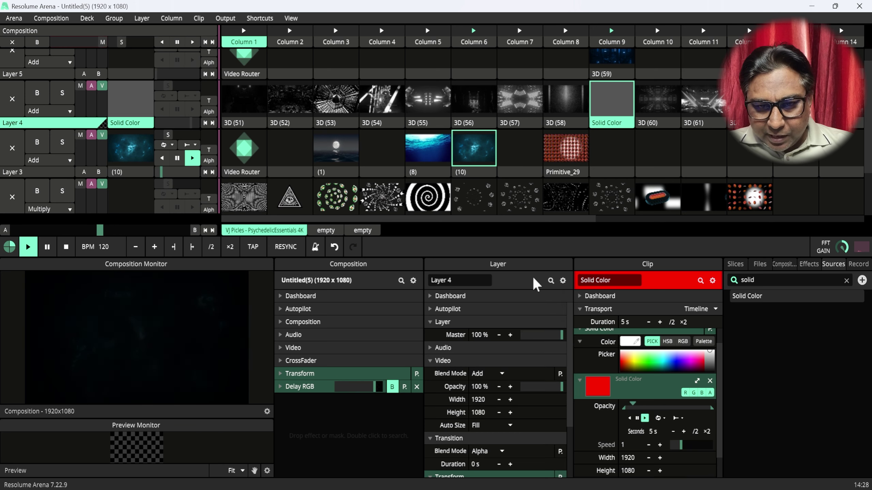
pyautogui.moveTo(681, 442); pyautogui.dragTo(709, 444)
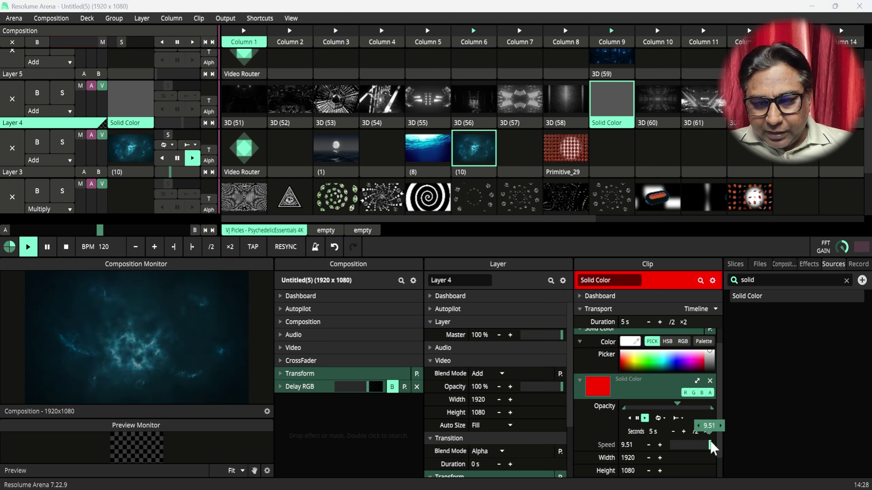